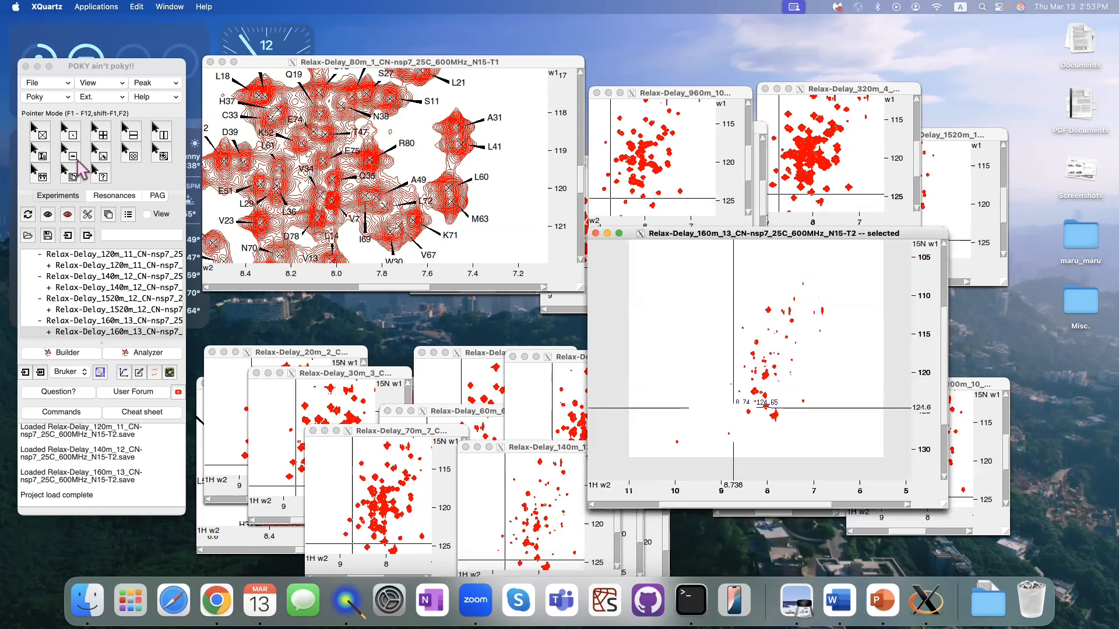
- Pick all peaks across the whole Relax-Delay_160m_13 N15-T2 spectrum
left_click(98, 156)
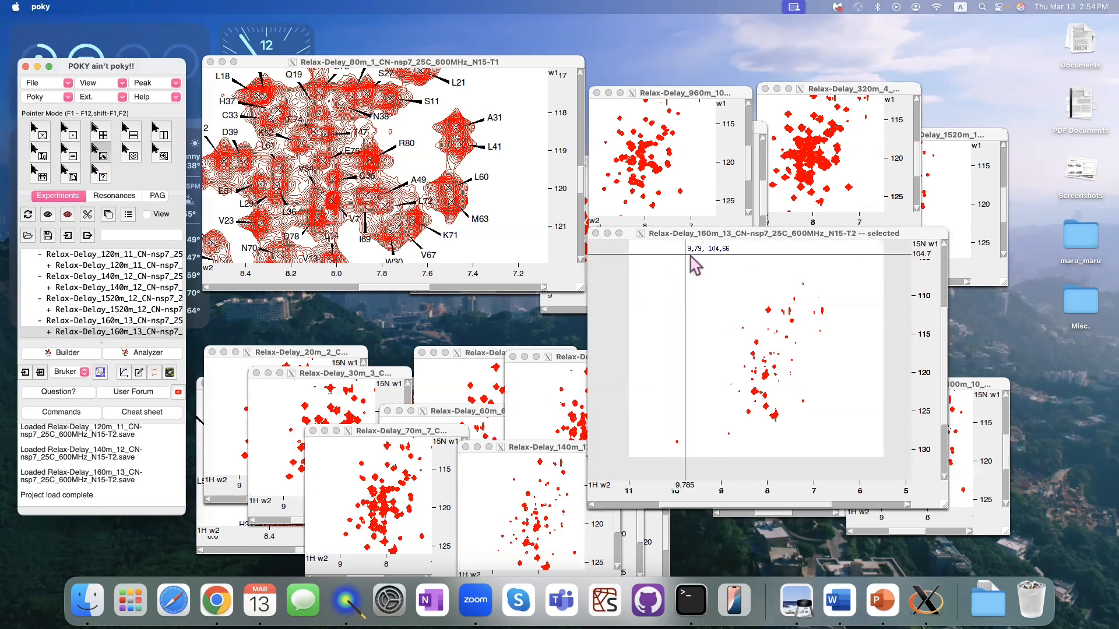
left_click(764, 335)
left_click_drag(860, 431, 696, 269)
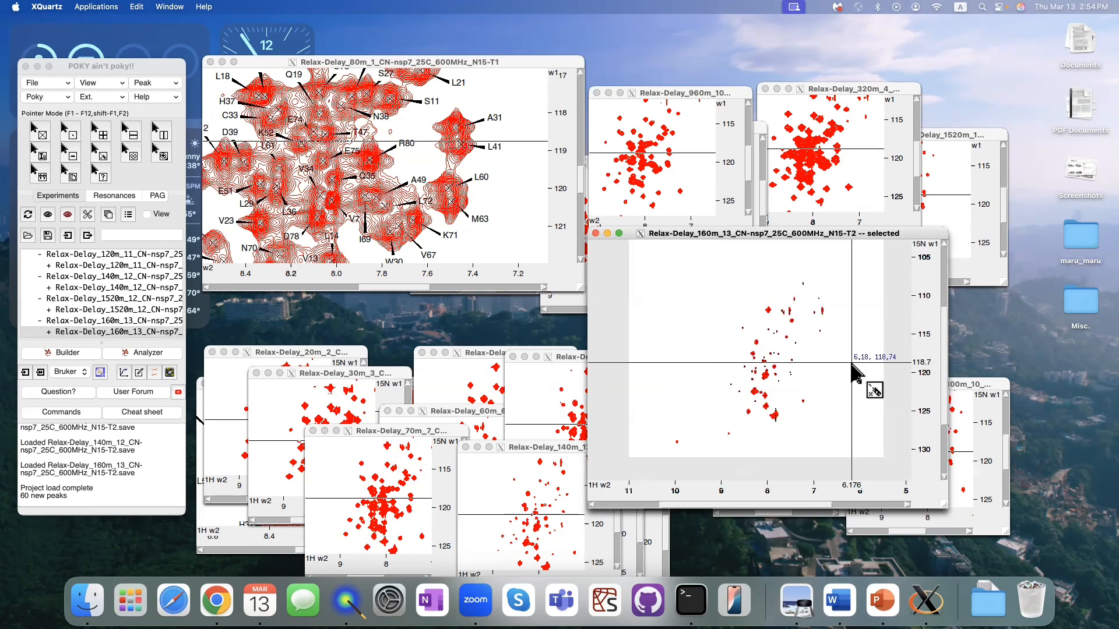
- Assign the picked peaks of the 160m T2 spectrum arbitrarily as N-HSQC peaks, using the prefix Z
left_click(58, 97)
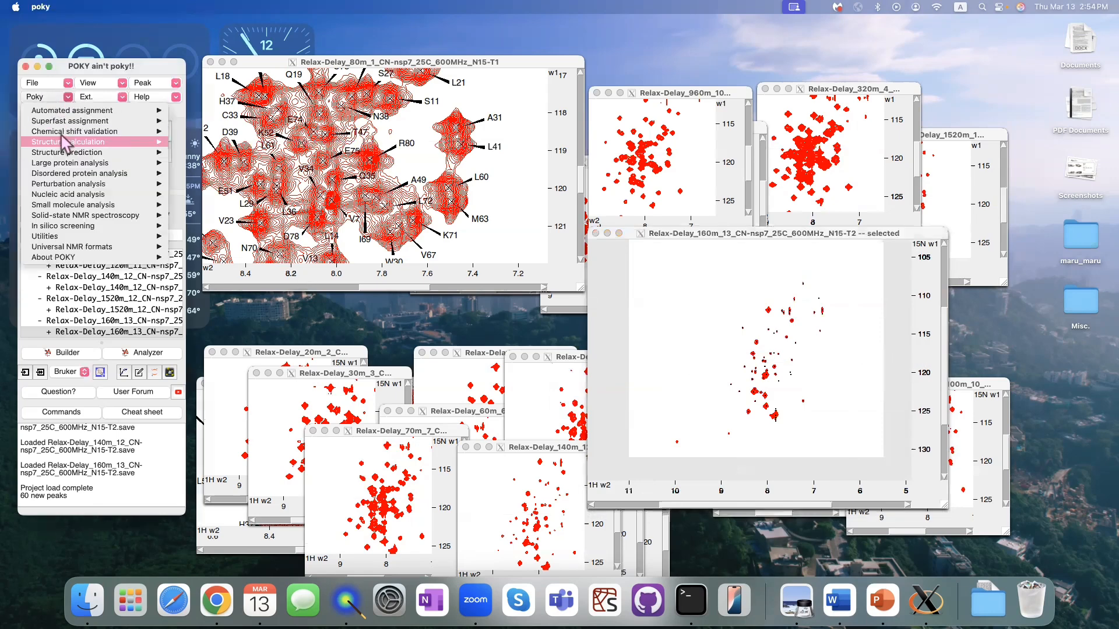
mouse_move(75, 184)
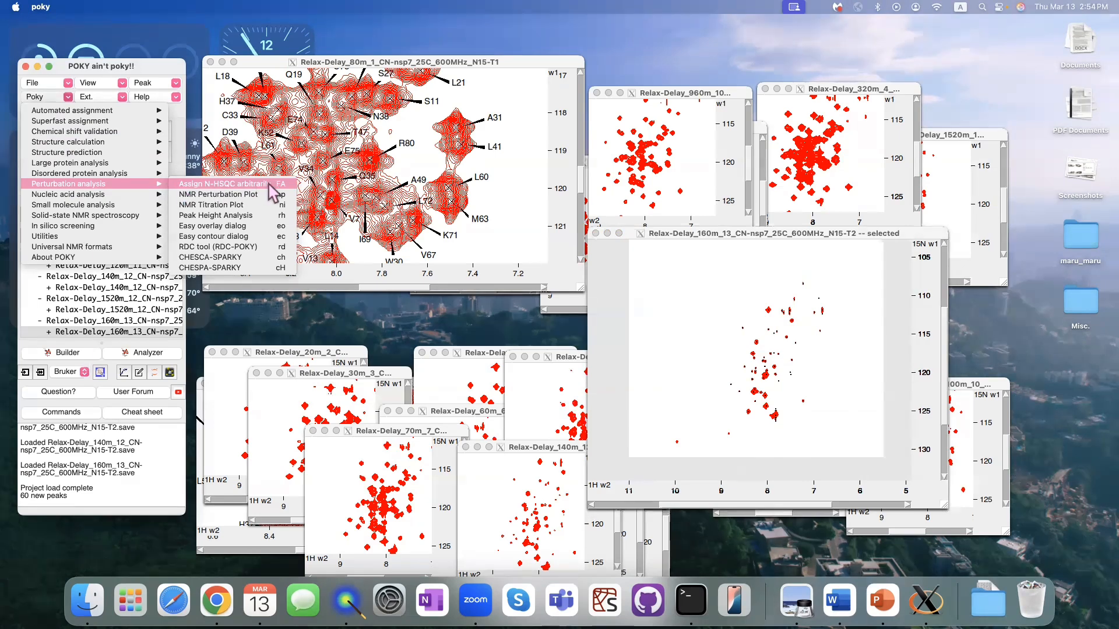
left_click(269, 184)
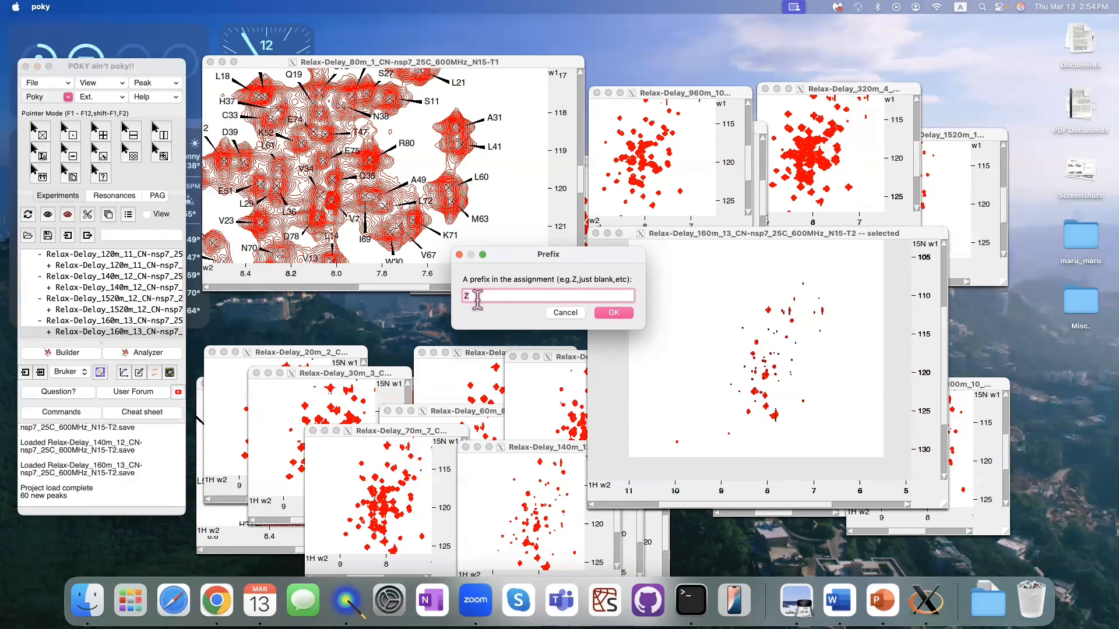
left_click(612, 313)
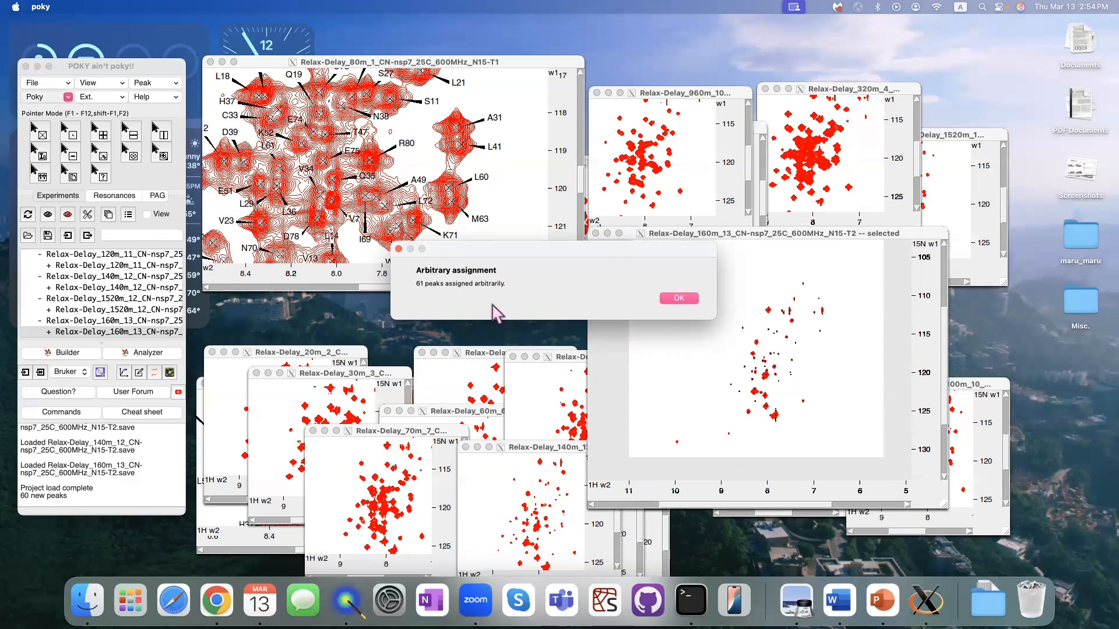
left_click(679, 298)
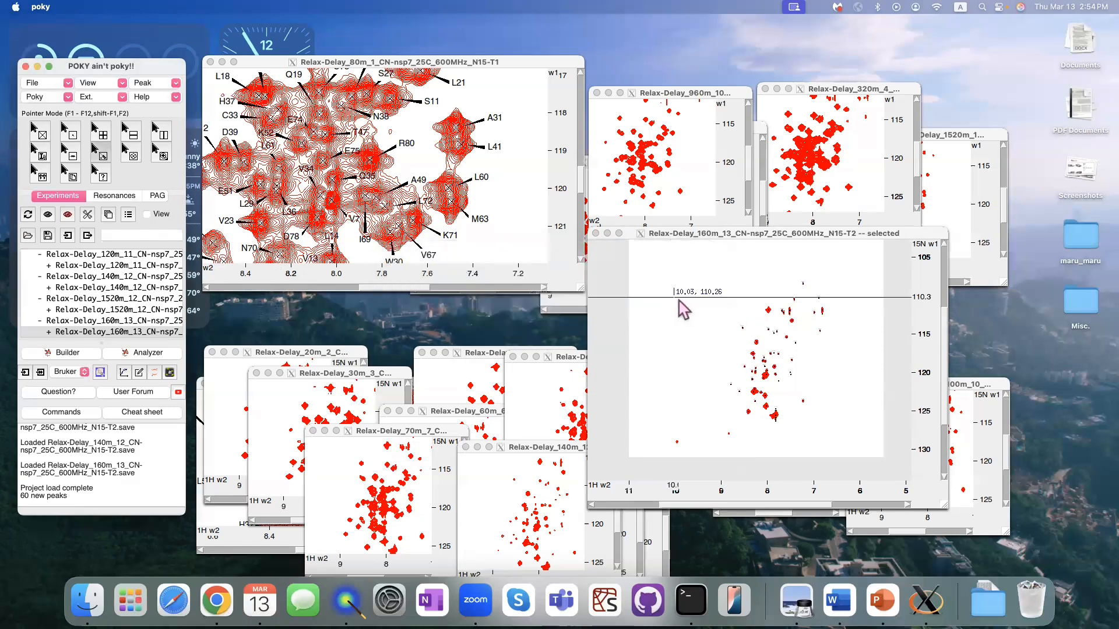
left_click(897, 348)
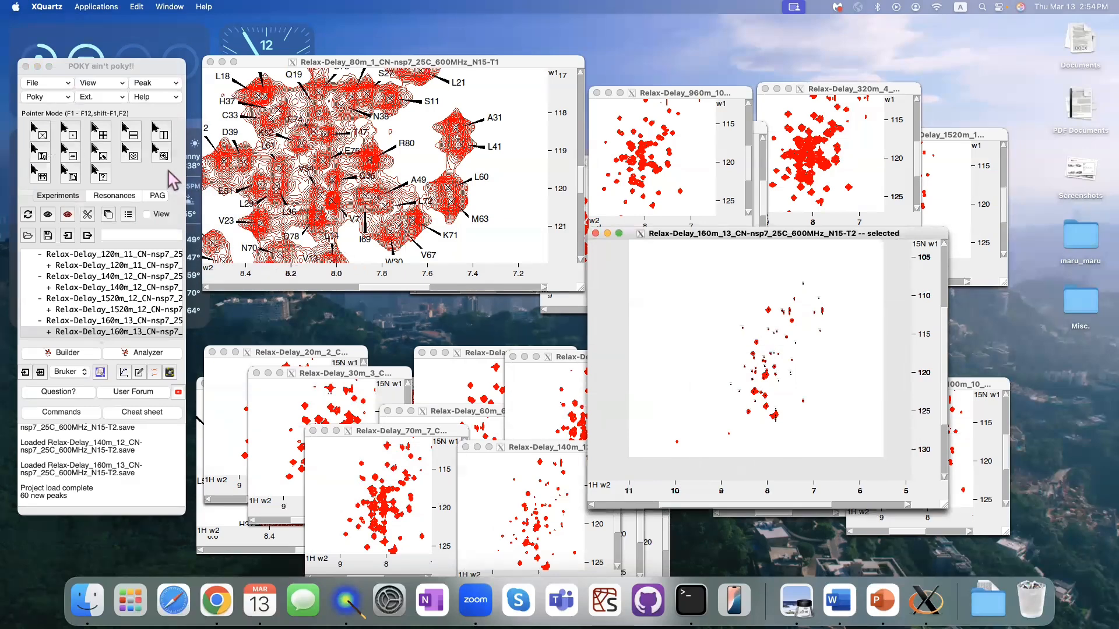
- Zoom in on the central peak region of the 160m T2 spectrum and enlarge the assignment labels until they are readable
left_click(163, 156)
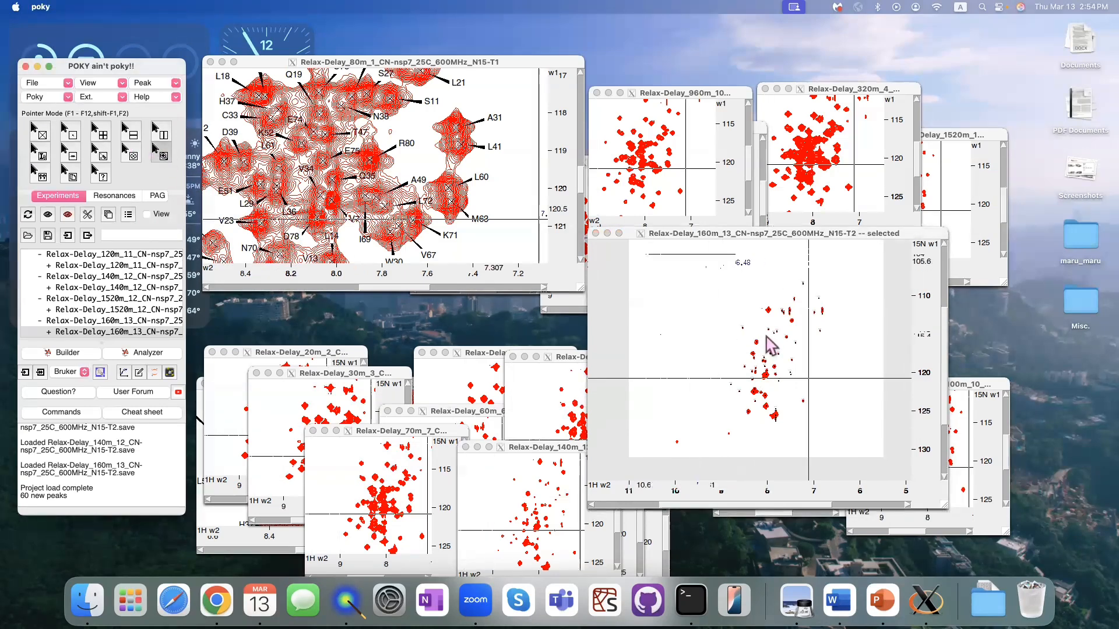
left_click(693, 274)
left_click_drag(714, 292, 660, 309)
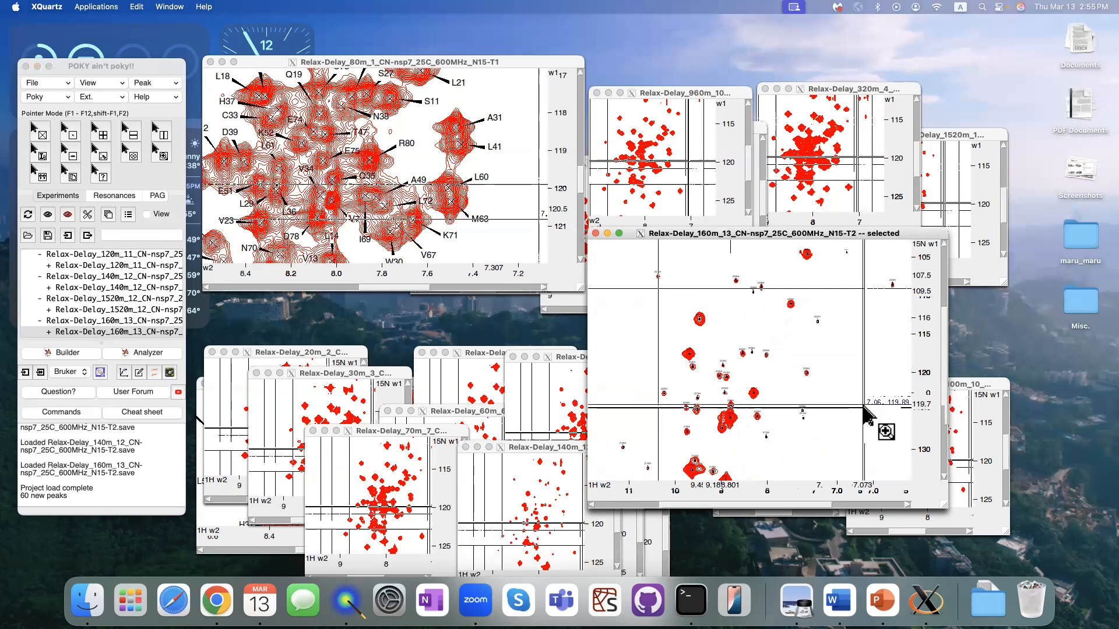
key("n")
key("z")
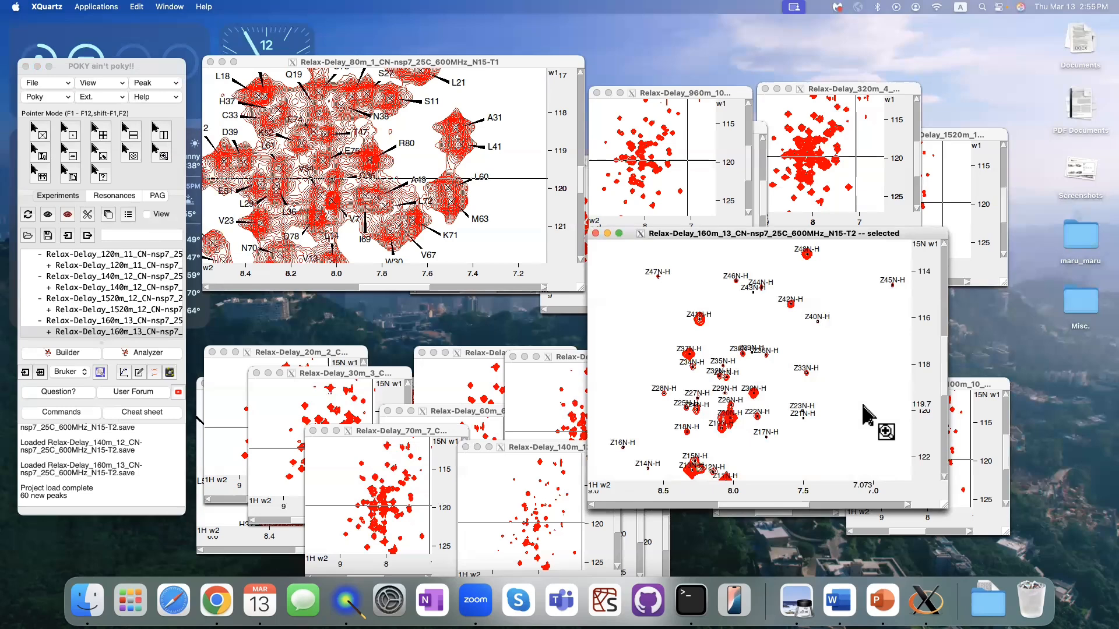
key("n")
key("z")
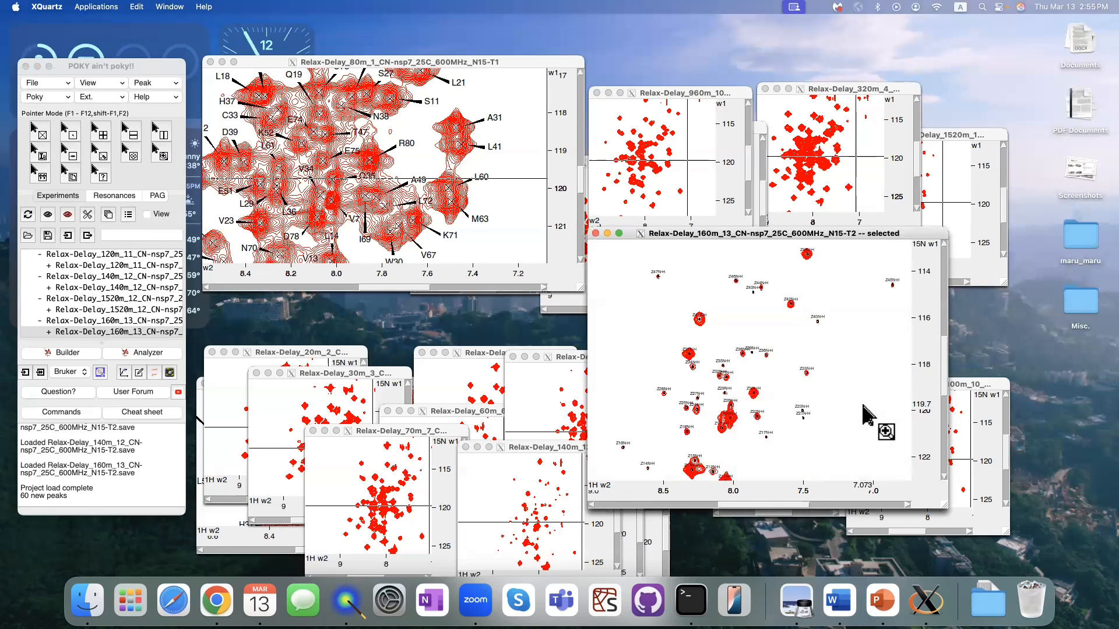
key("n")
key("z")
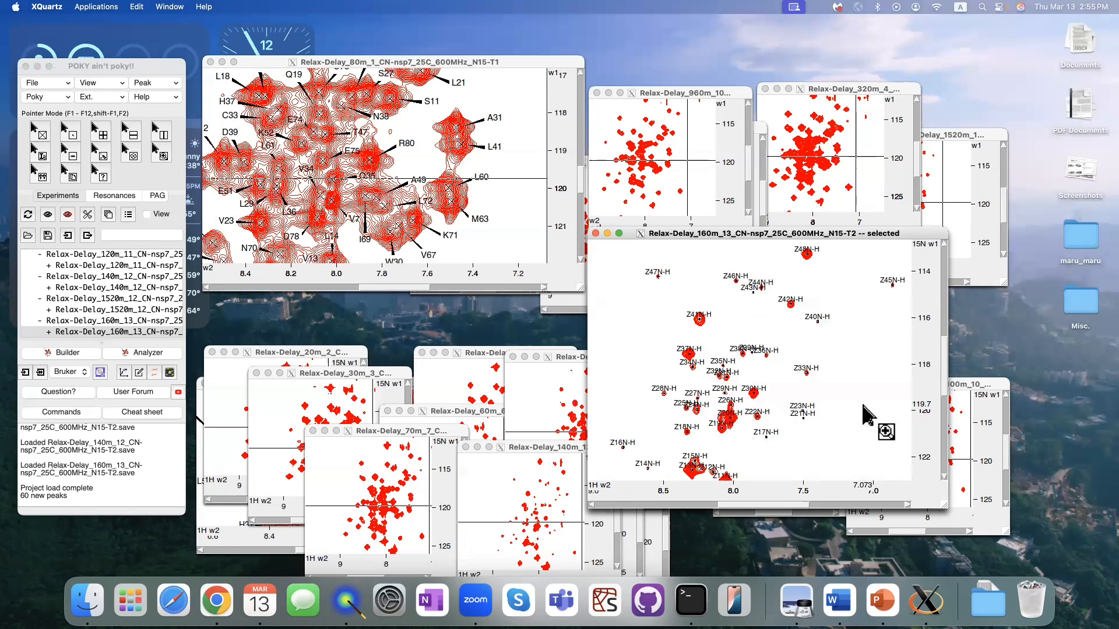
- Select all arbitrarily assigned peaks in the 160m T2 spectrum and delete them
key("n")
key("z")
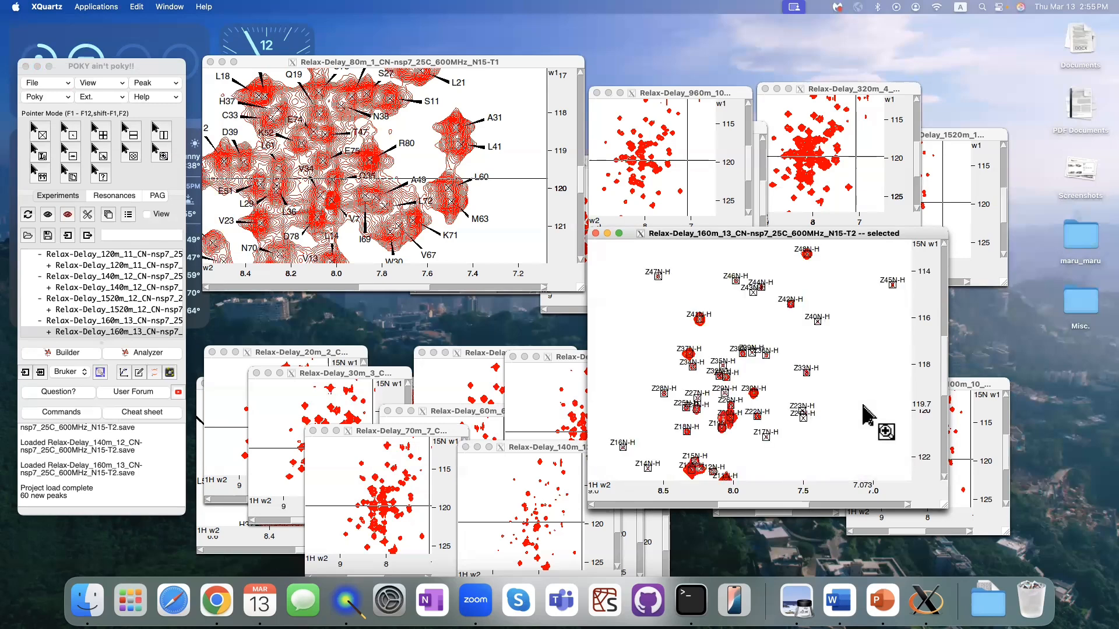
key("n")
key("z")
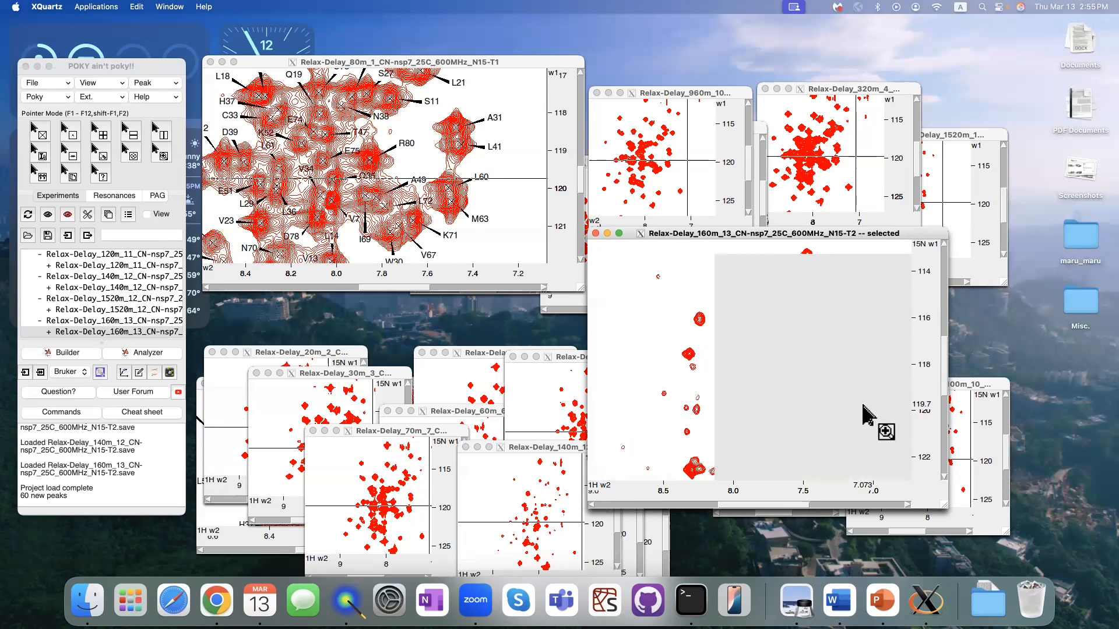
key("n")
key("z")
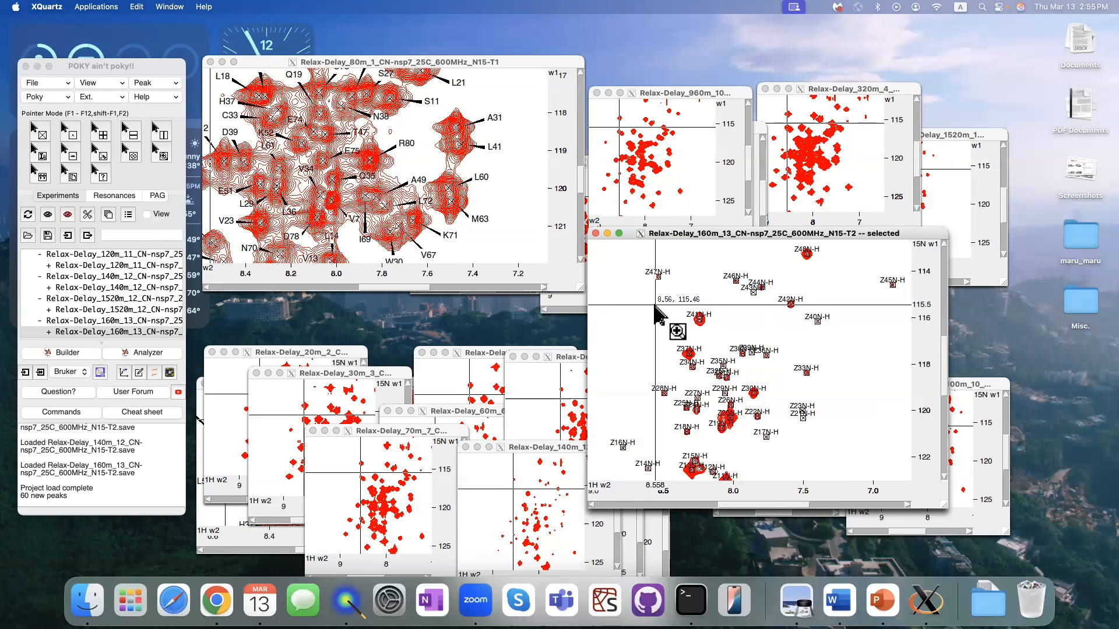
key("Delete")
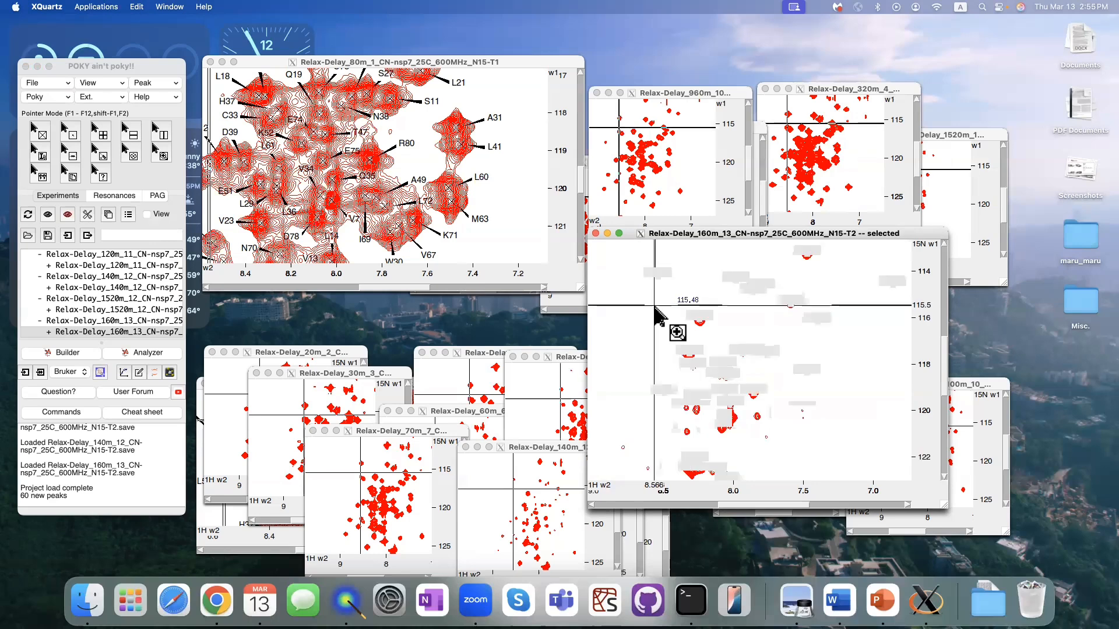
- Shrink the Relax-Delay_160m_13 T2 spectrum window and move it down beside the other T2 spectra
left_click_drag(945, 505, 806, 411)
left_click_drag(752, 233, 778, 374)
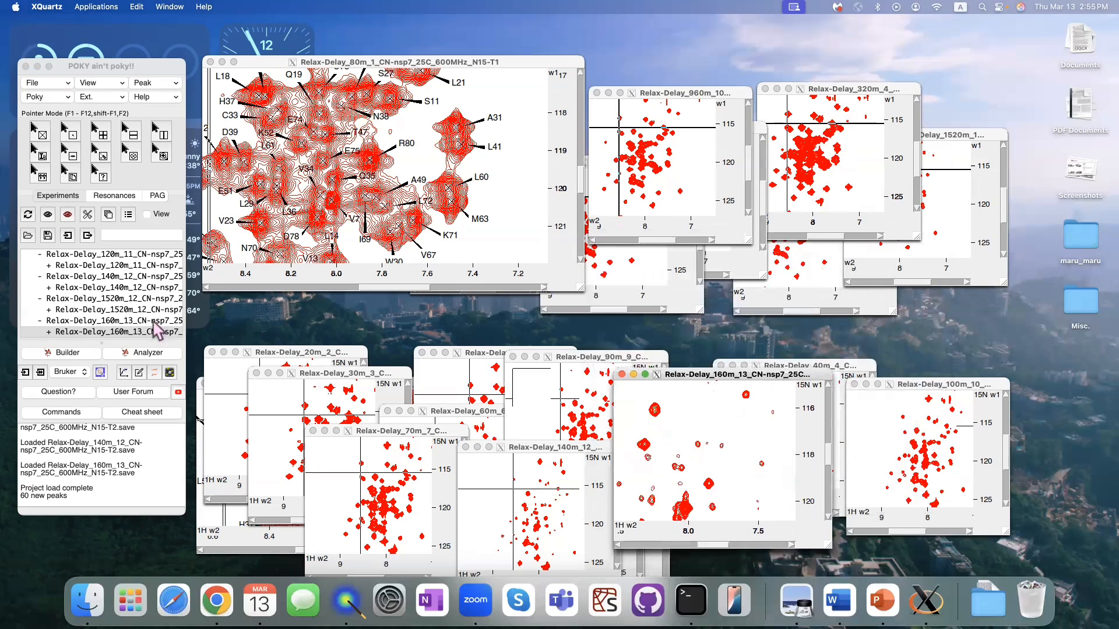
- Open Poky Notepad and load the NMR Dynamics script for T1/T2/Tc/M.W. calculation, plotting and PyMOL coloring per residue
left_click(136, 463)
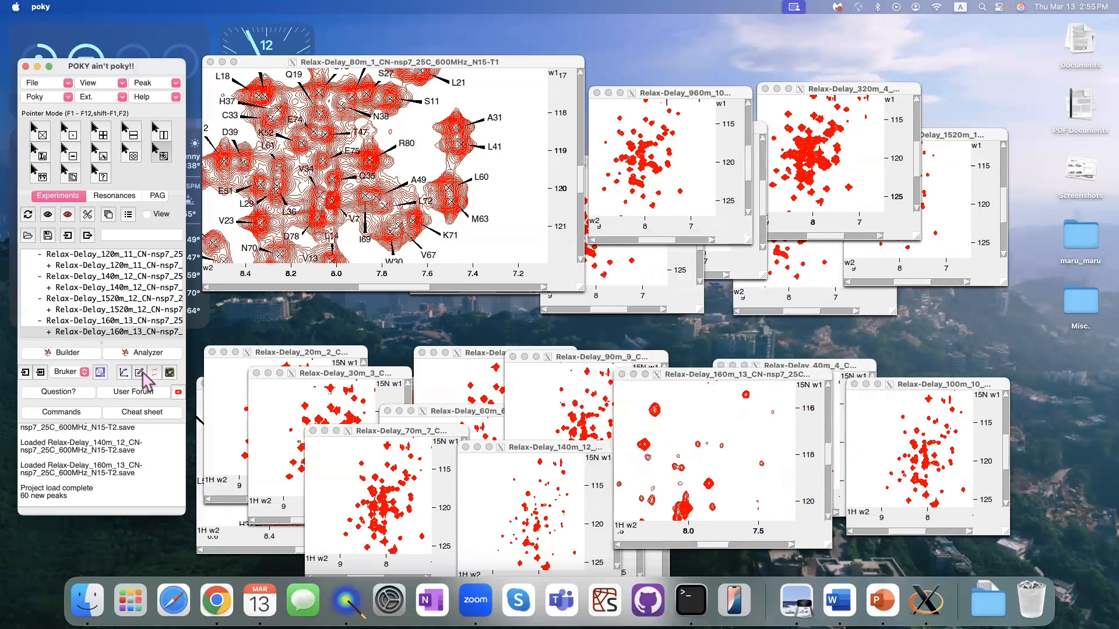
left_click(142, 373)
left_click_drag(850, 248, 837, 235)
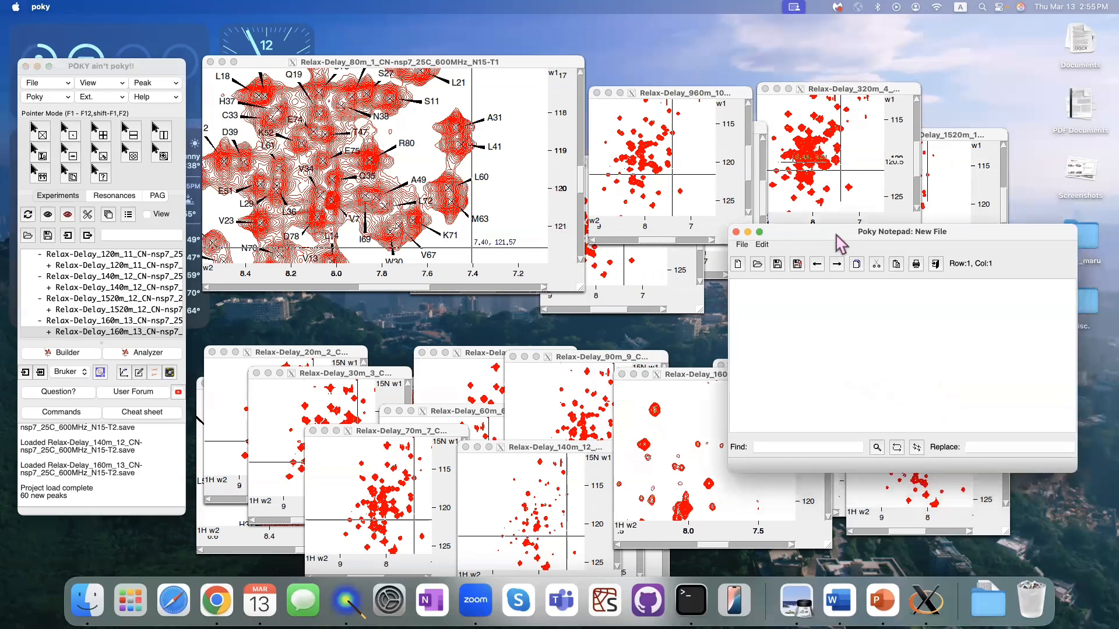
left_click(741, 245)
mouse_move(757, 343)
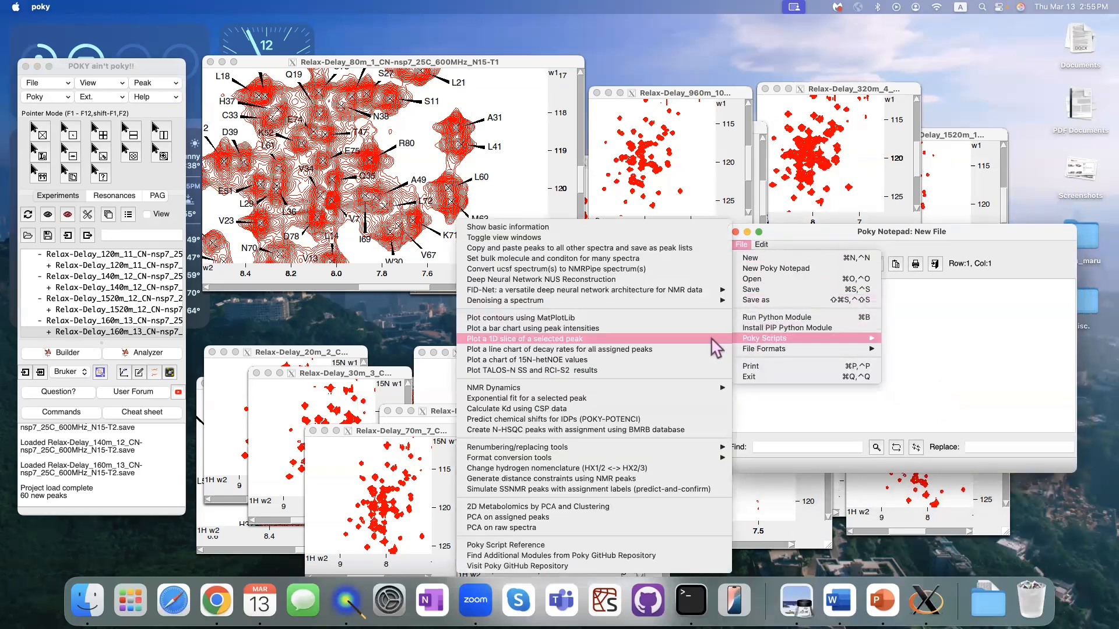
mouse_move(606, 392)
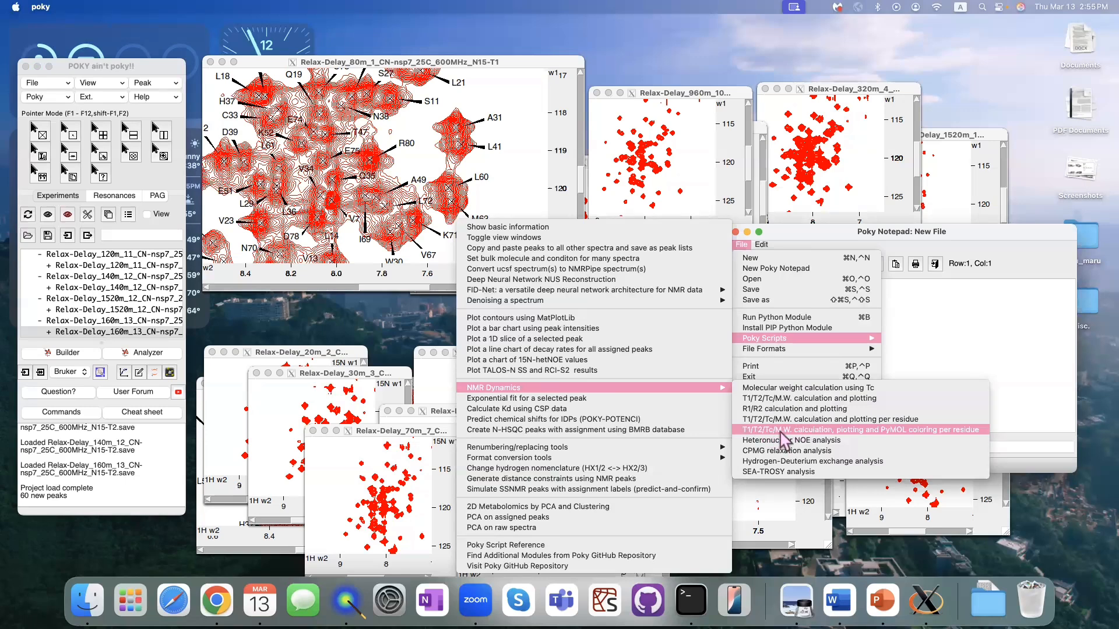
left_click(848, 431)
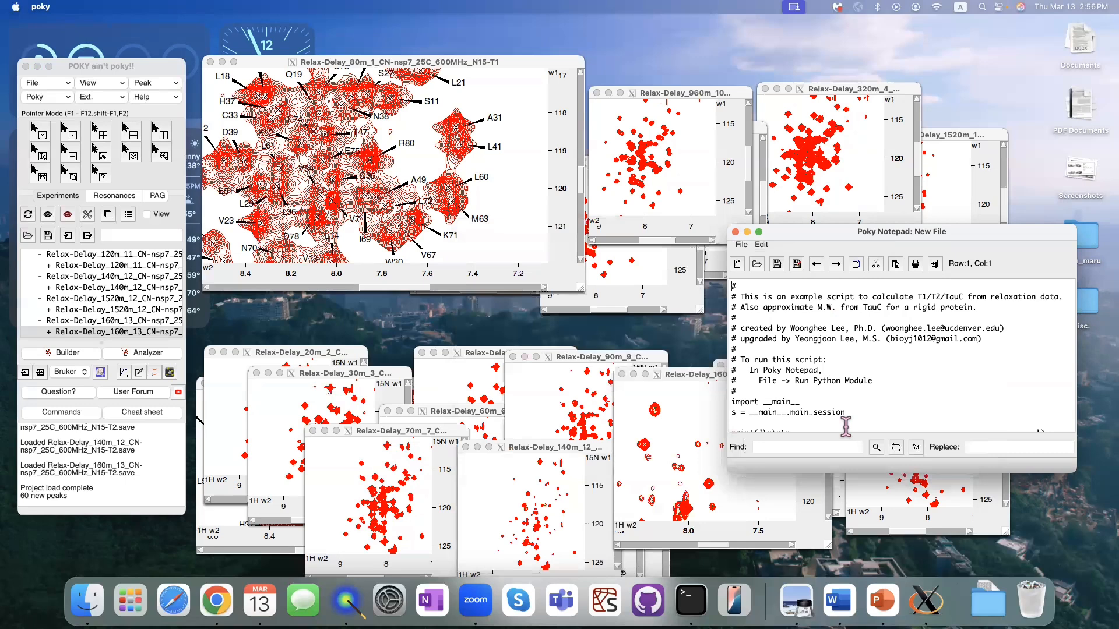
- Enlarge the notepad window, run the loaded script as a Python module, and agree to fit the T1 results
left_click_drag(874, 232, 851, 192)
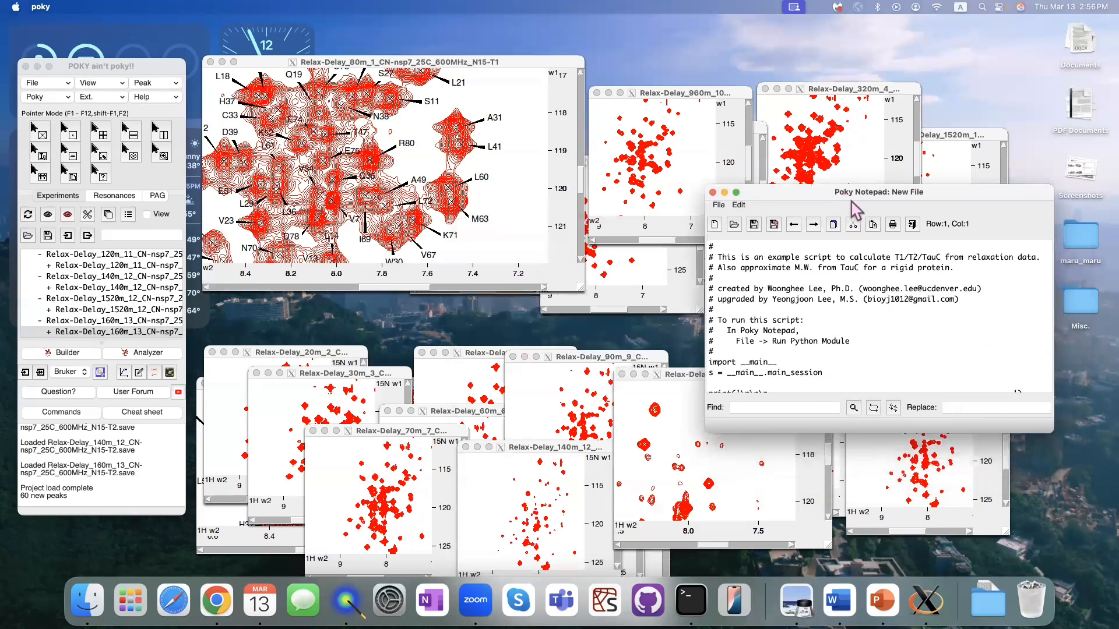
left_click_drag(1053, 432, 1059, 464)
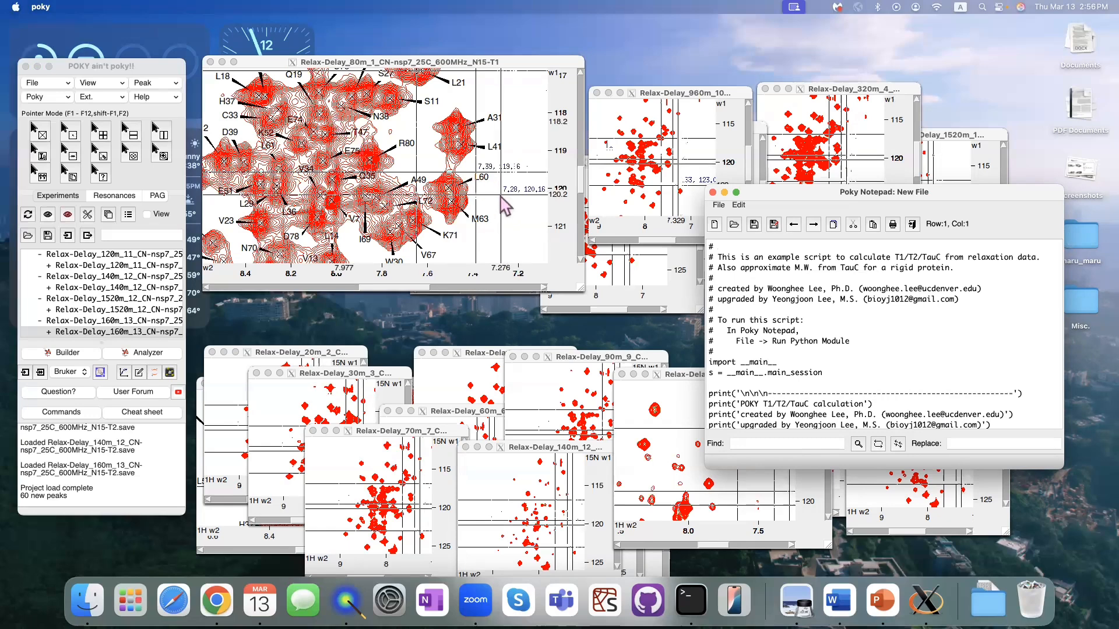
left_click(720, 205)
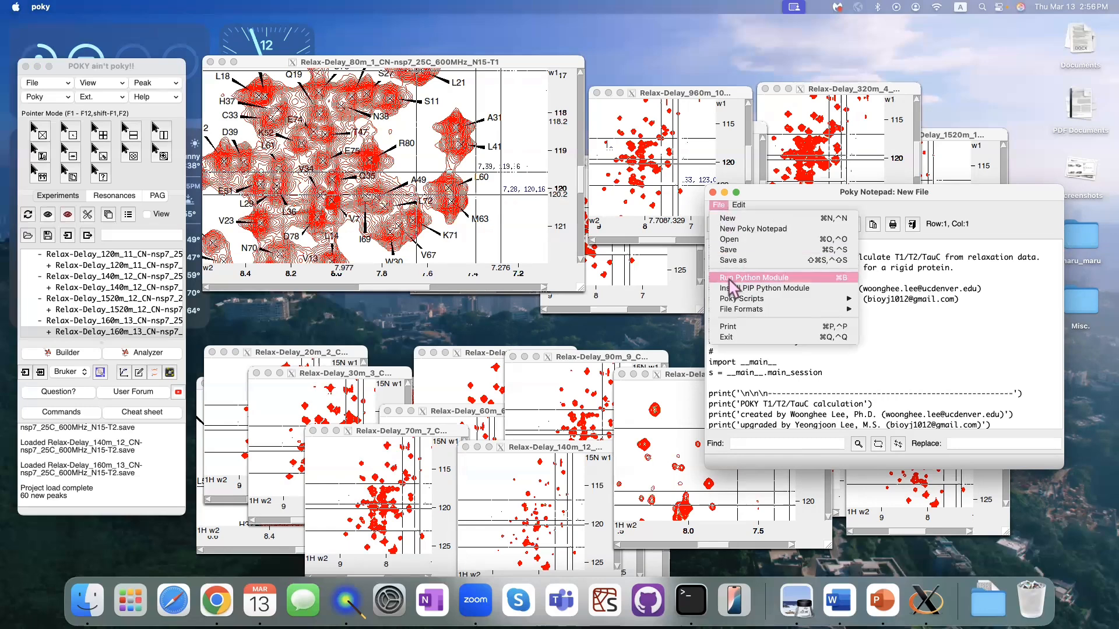
left_click(795, 278)
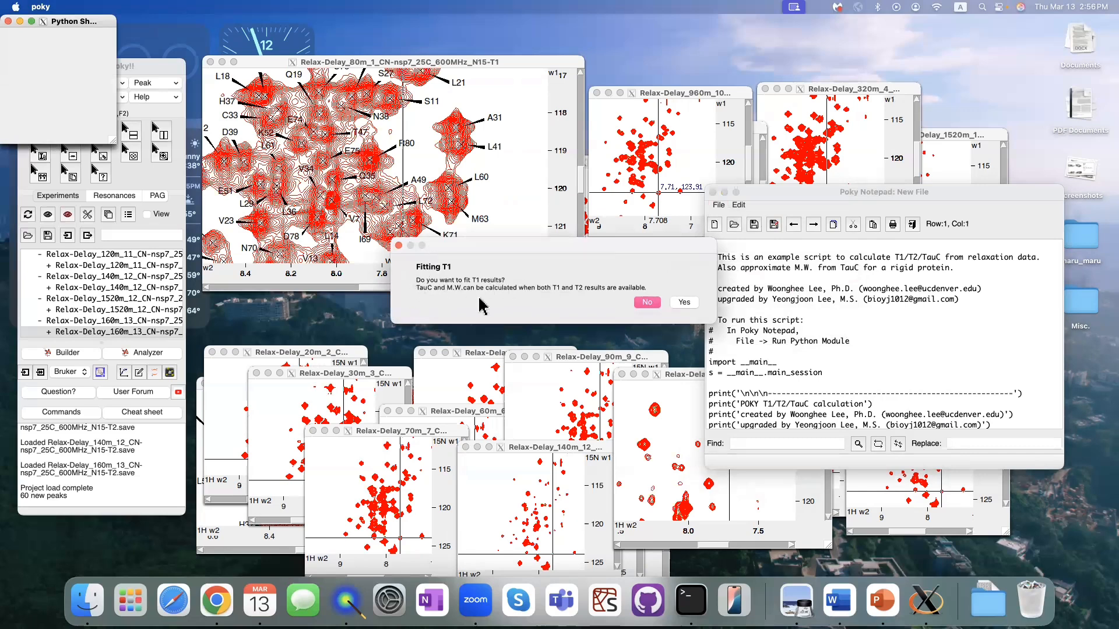
left_click(684, 303)
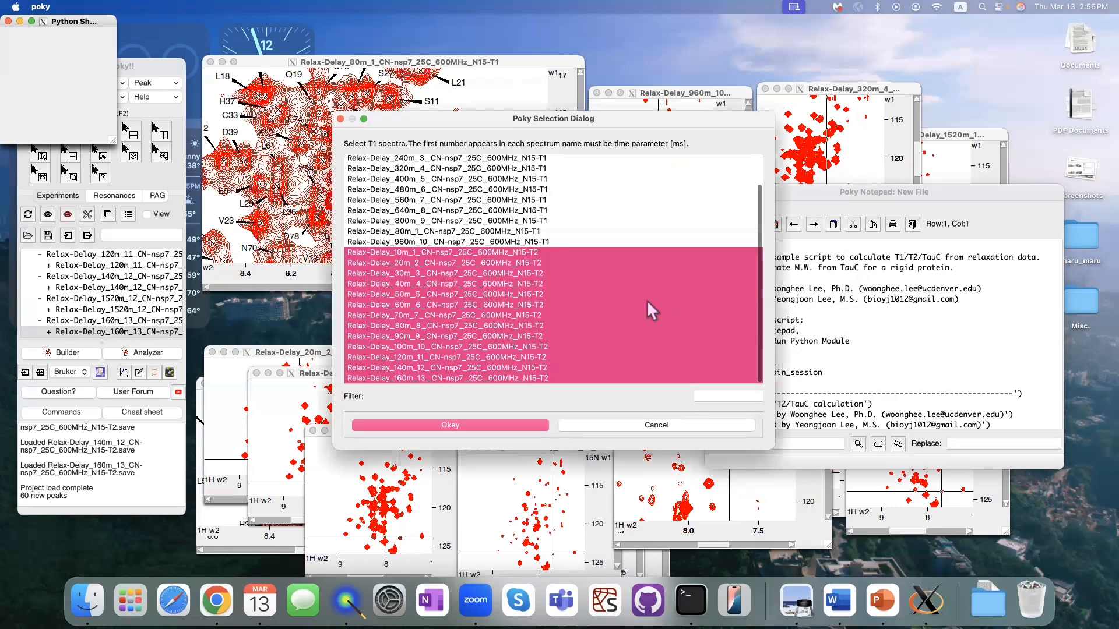
- Select all N15-T1 spectra, from Relax-Delay_1200m_11 to Relax-Delay_960m_10, in the unfiltered spectrum list
left_click(623, 243)
scroll(641, 274, "up", 2)
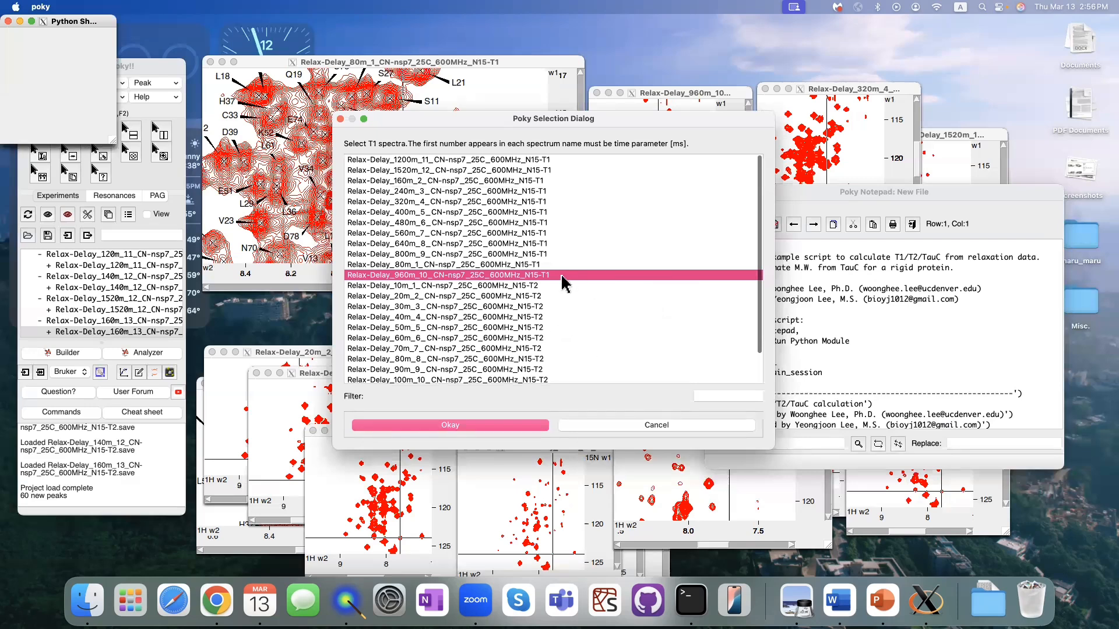
left_click(572, 159, "shift")
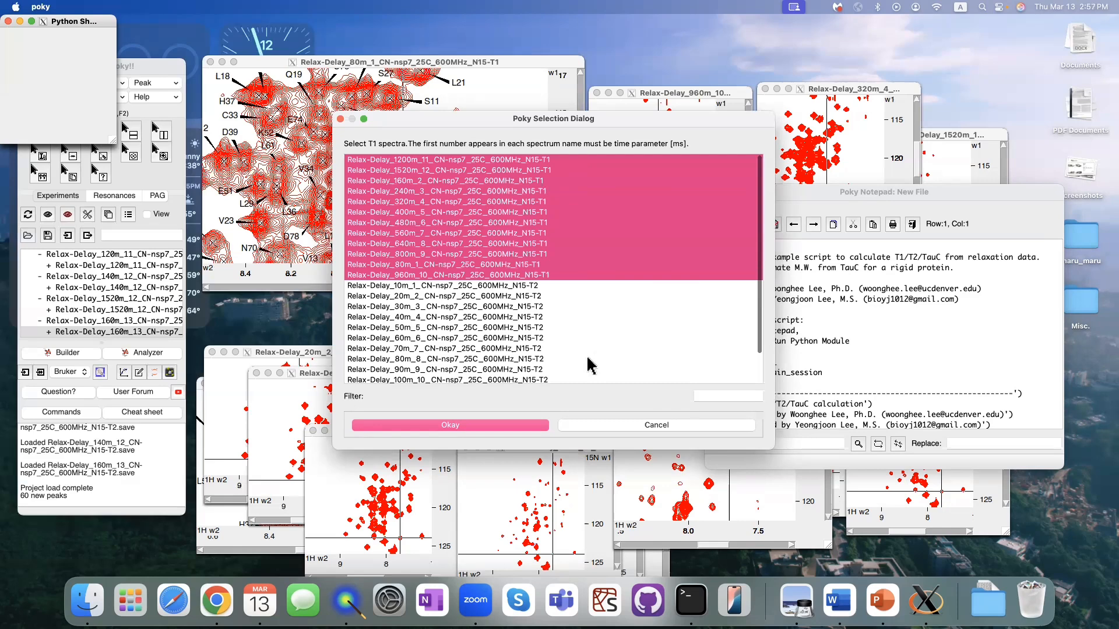
- Filter the spectrum list by T1, select all the listed T1 spectra, and accept them for the T1 fit
left_click(716, 395)
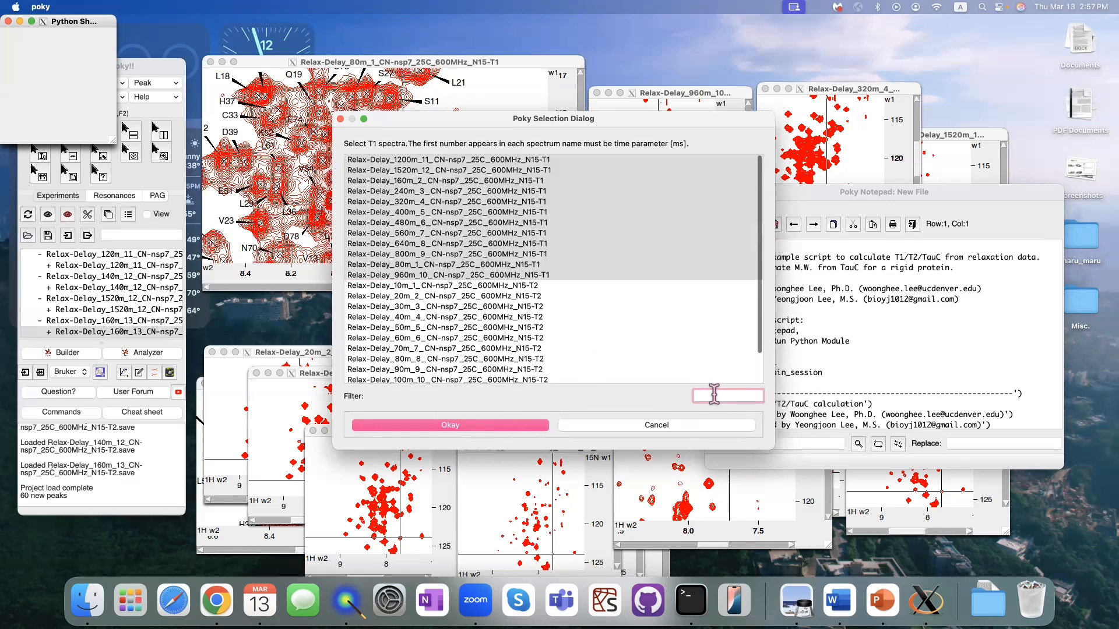
type("T1")
left_click(568, 277)
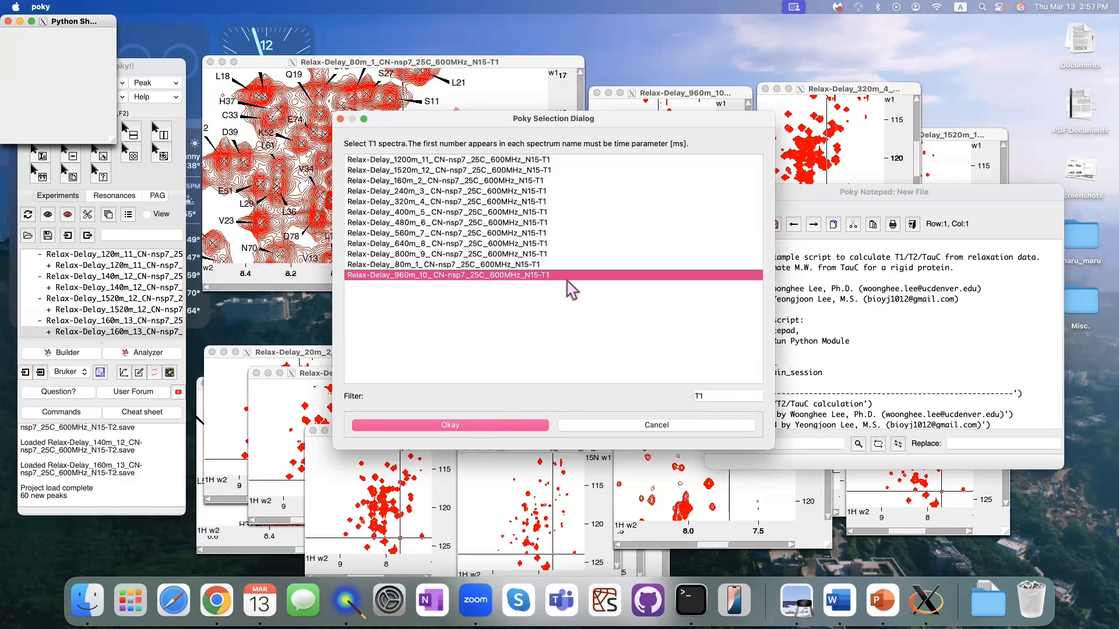
left_click(599, 160, "shift")
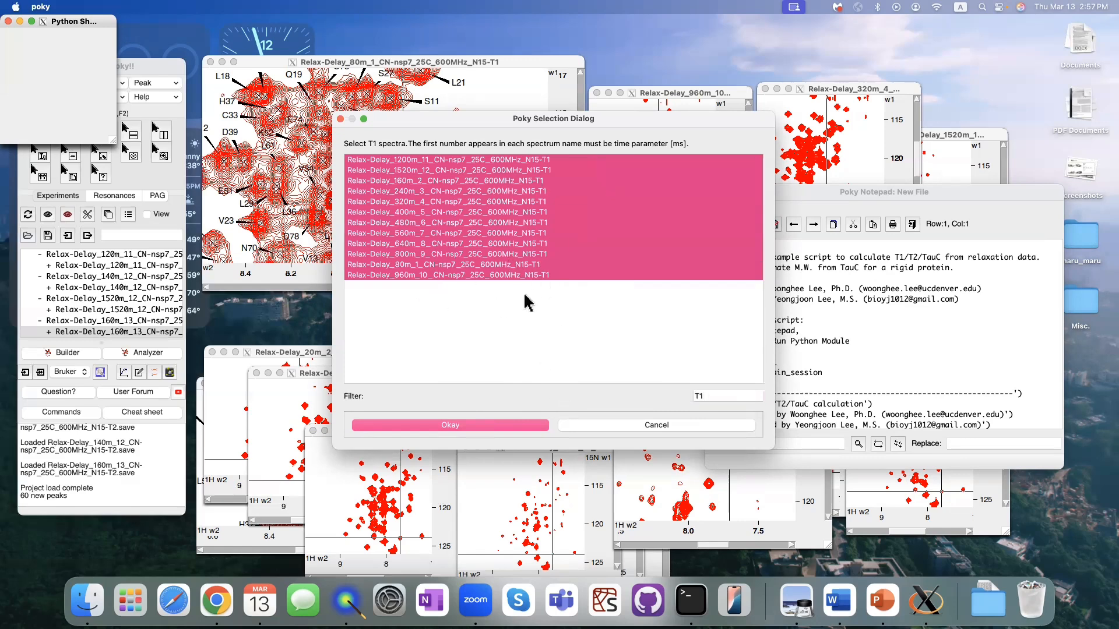
left_click(493, 427)
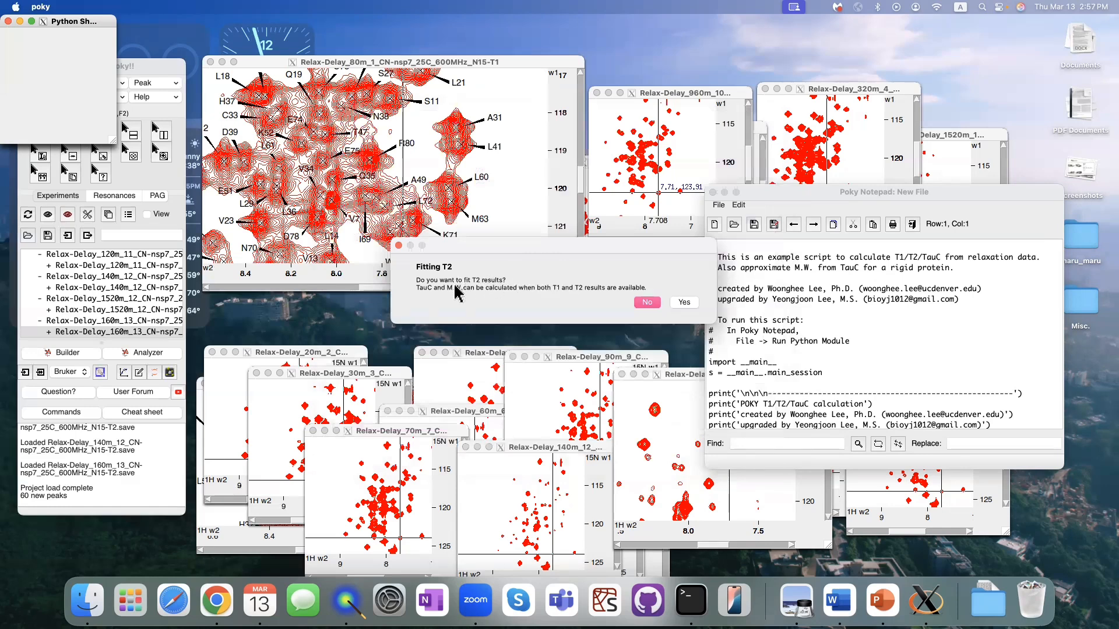
- Agree to fit the T2 results, filter the spectrum list by T2, and accept all listed T2 spectra for the fit
left_click(685, 302)
left_click(532, 285)
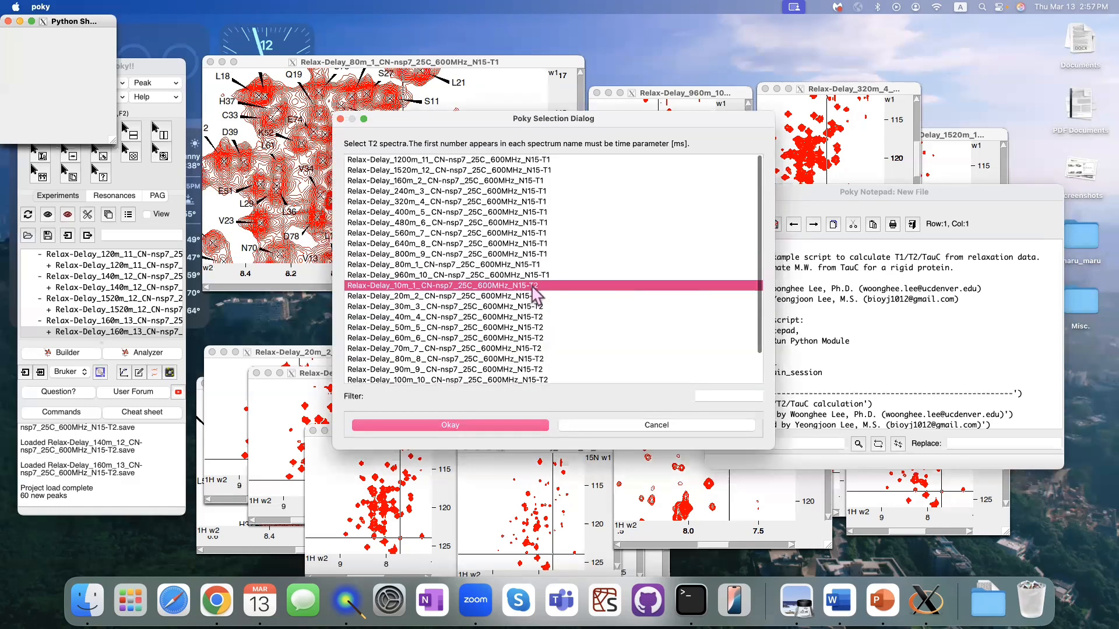
scroll(532, 285, "down", 3)
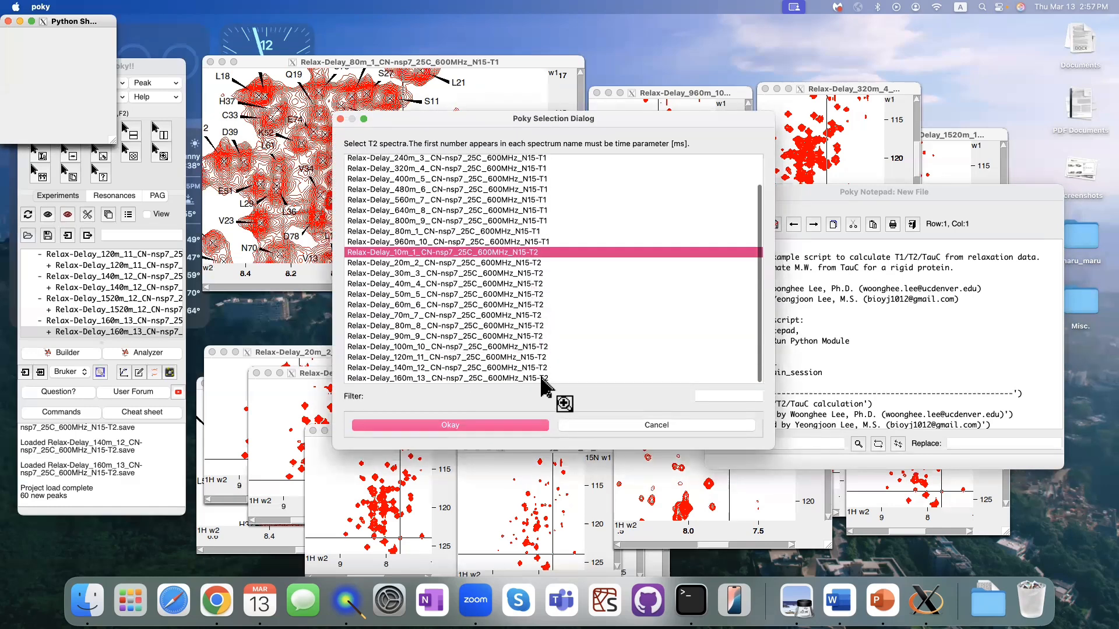
left_click(739, 396)
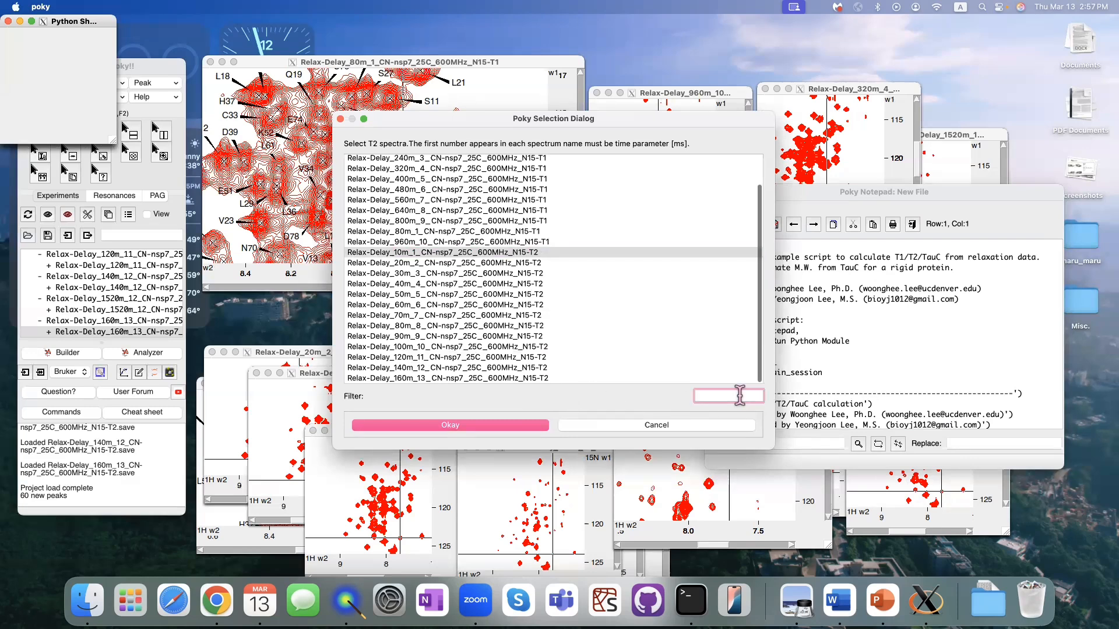
type("T12")
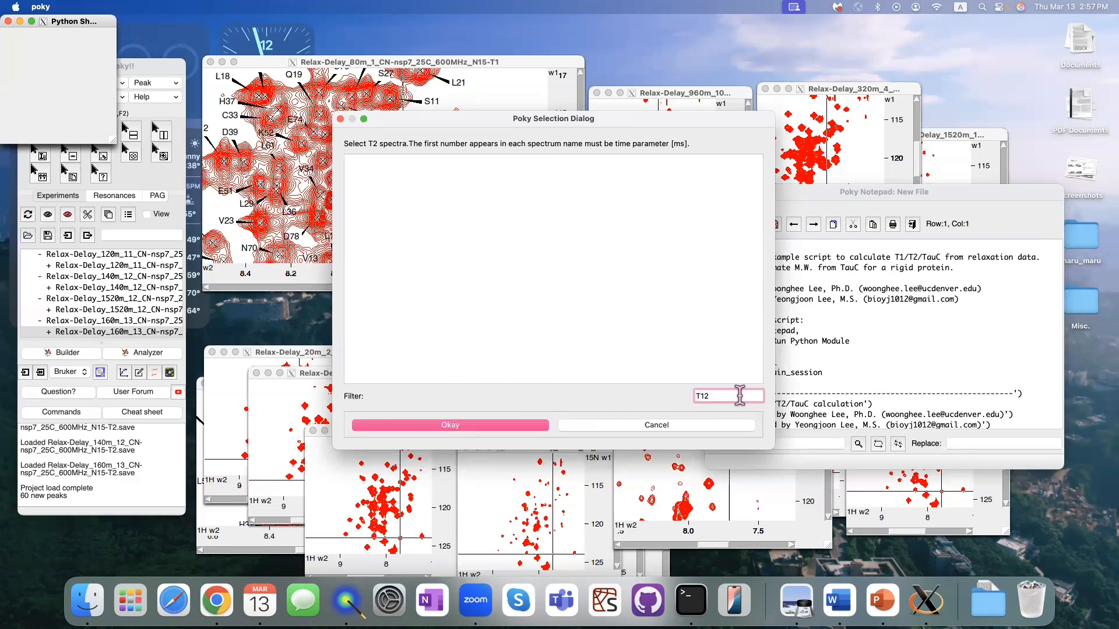
key("BackSpace")
key("BackSpace")
type("2")
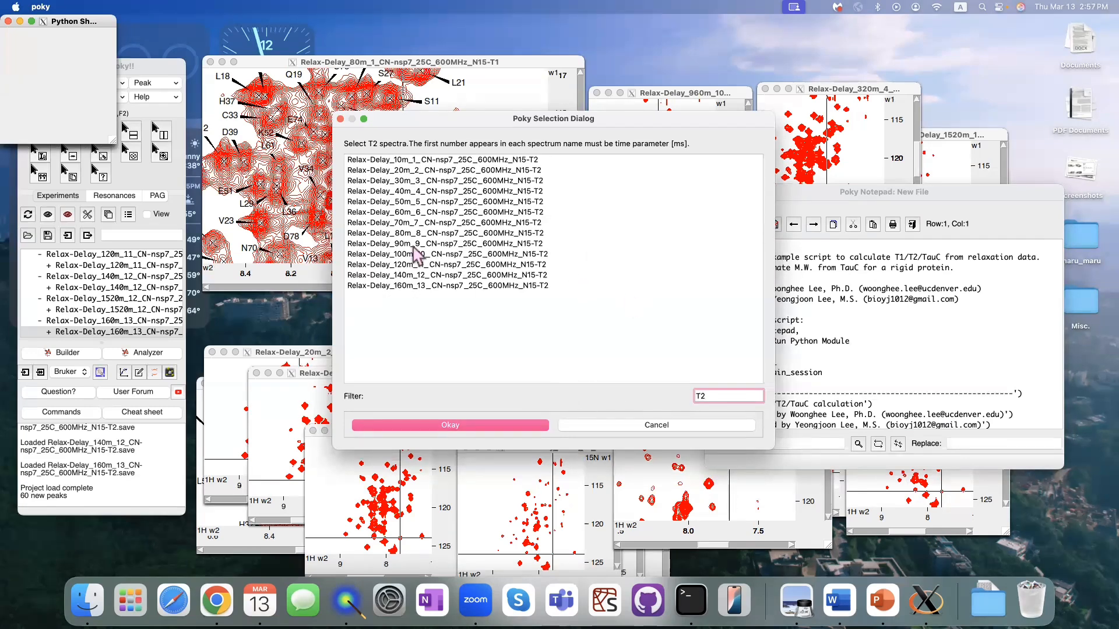
left_click(575, 286)
left_click(574, 161, "shift")
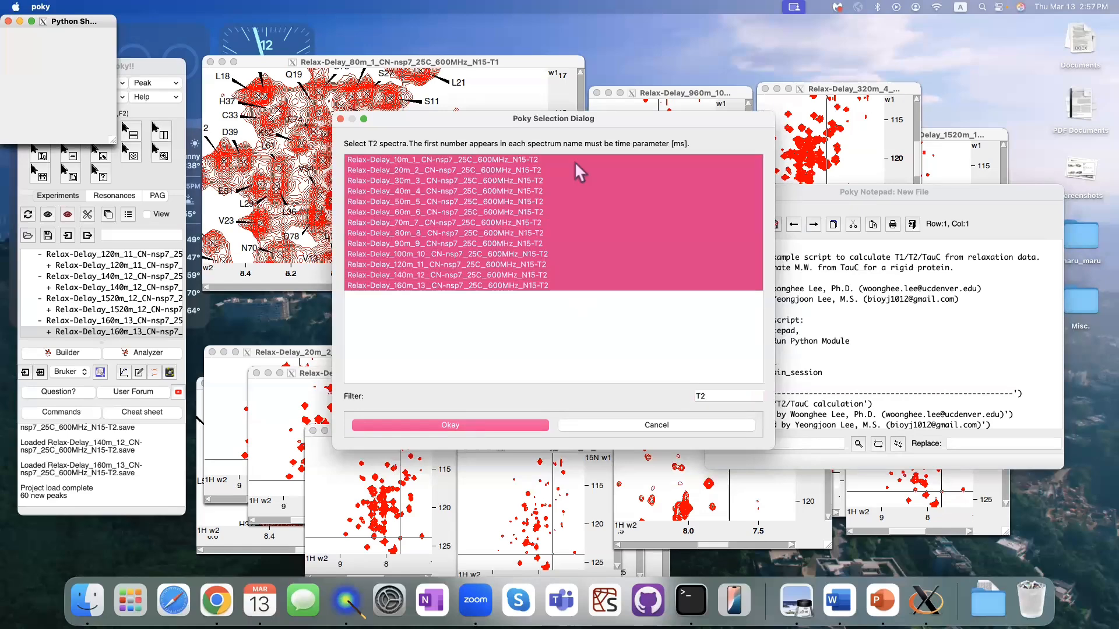
left_click(459, 427)
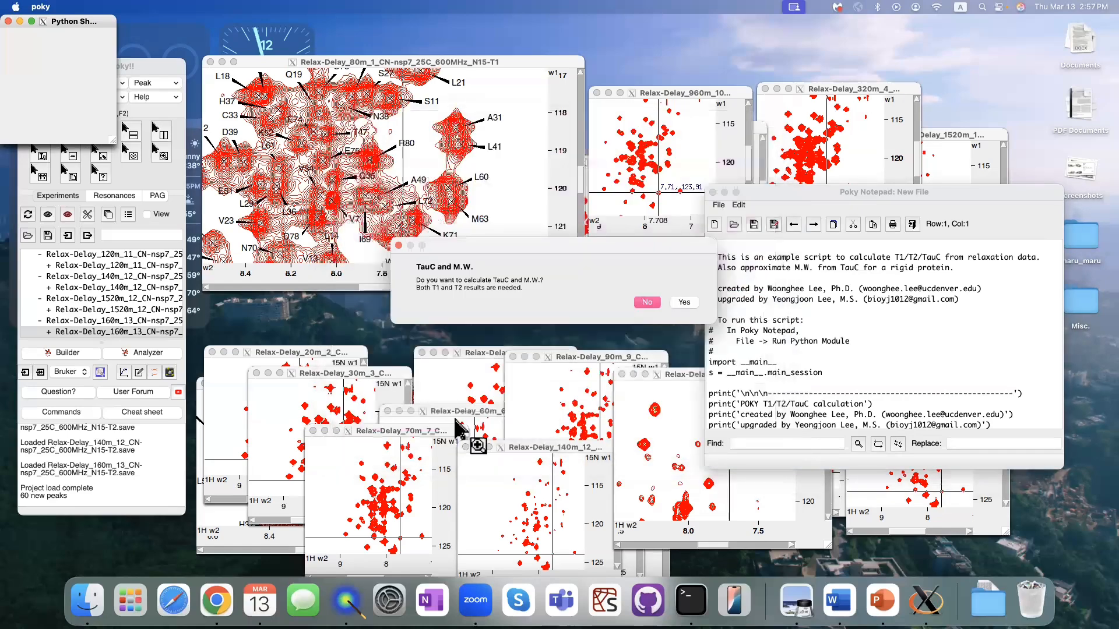
- Request the TauC and M.W. calculation with minimum 1H shift 8.5 ppm, maximum standard deviation 150, and excluded residues 0
left_click(682, 304)
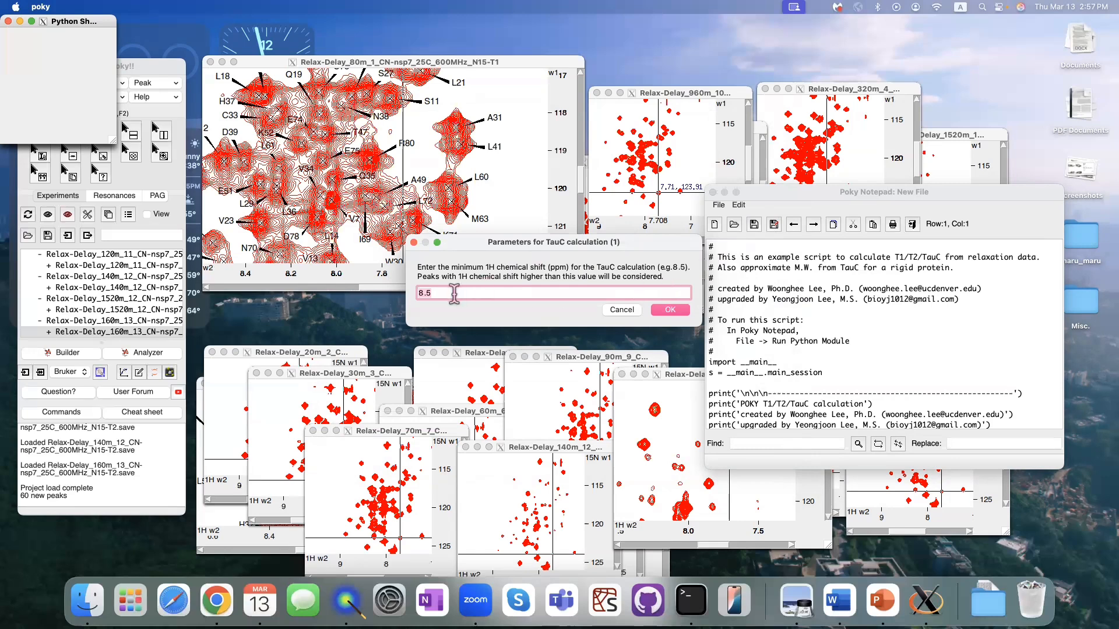
left_click_drag(494, 246, 501, 300)
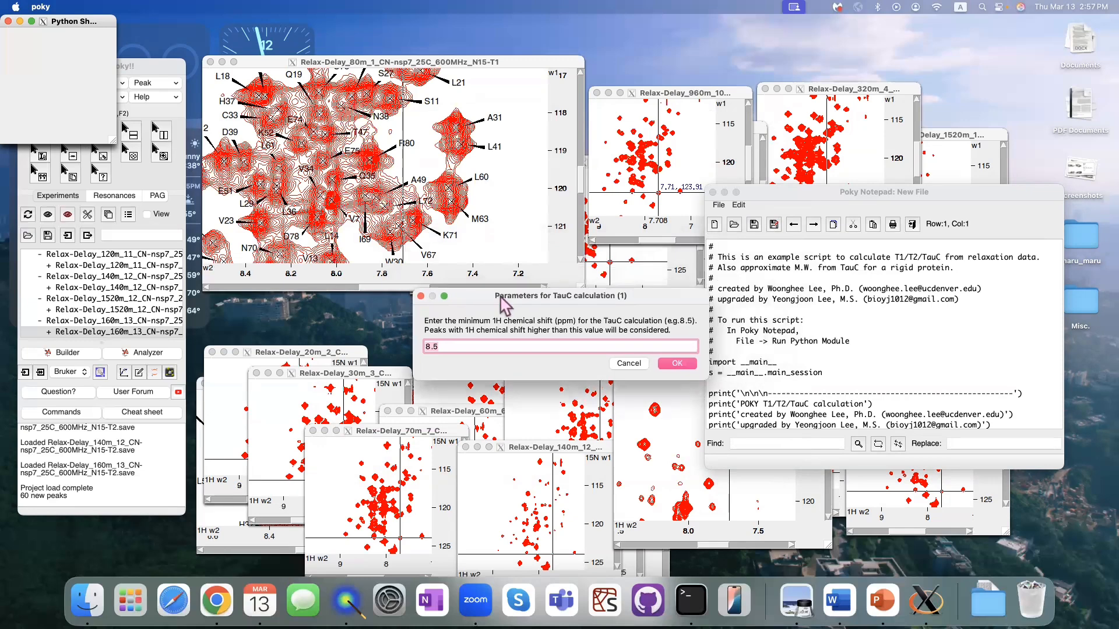
left_click(678, 363)
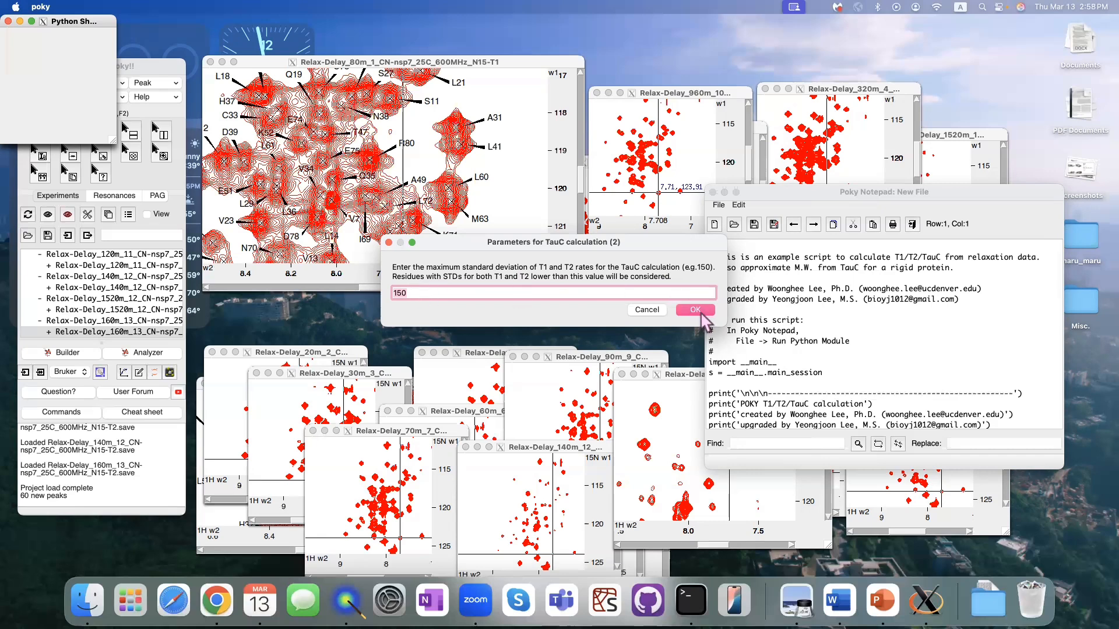
left_click(699, 312)
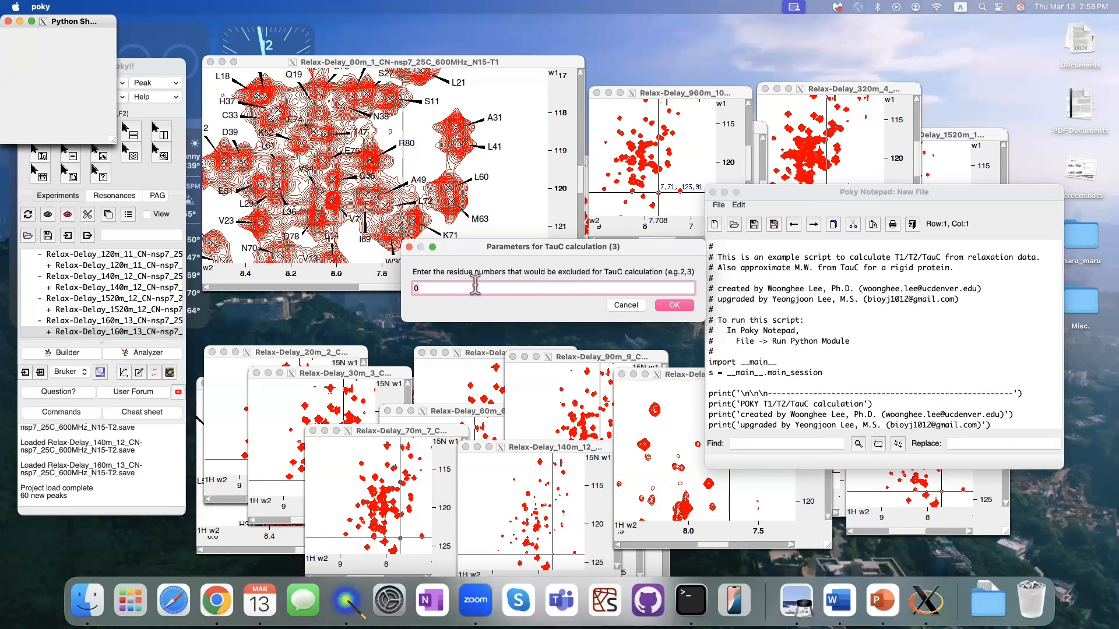
left_click(681, 306)
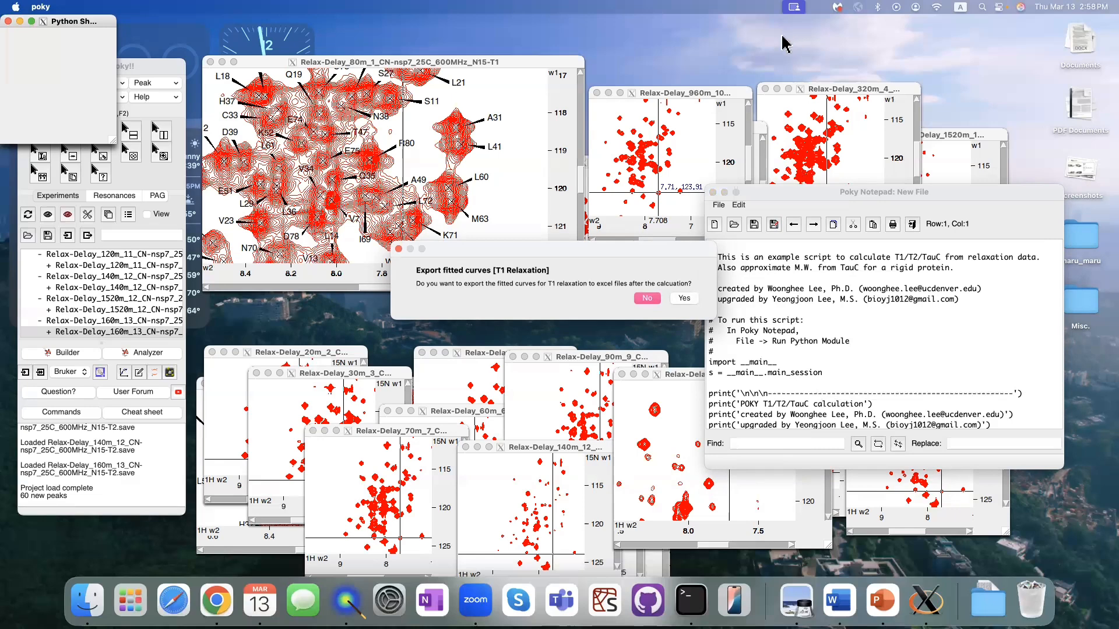
- Export the T1 fitted curves to the nsp7_Relaxation_ab folder, run the calculation, and decline exporting the T1 results as an Excel file
left_click(685, 299)
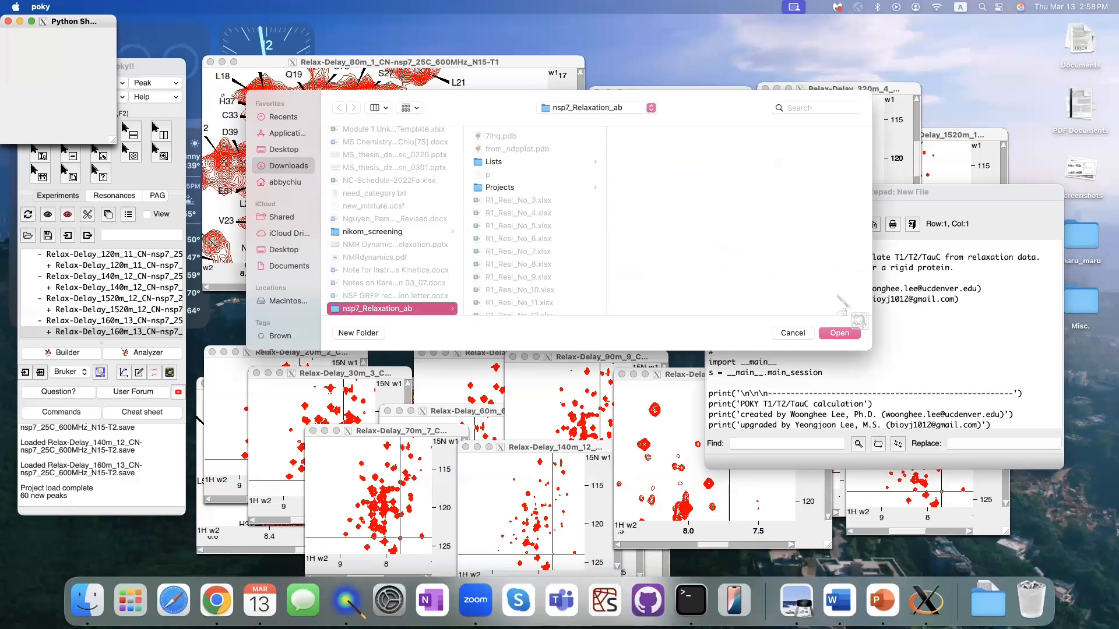
left_click(838, 333)
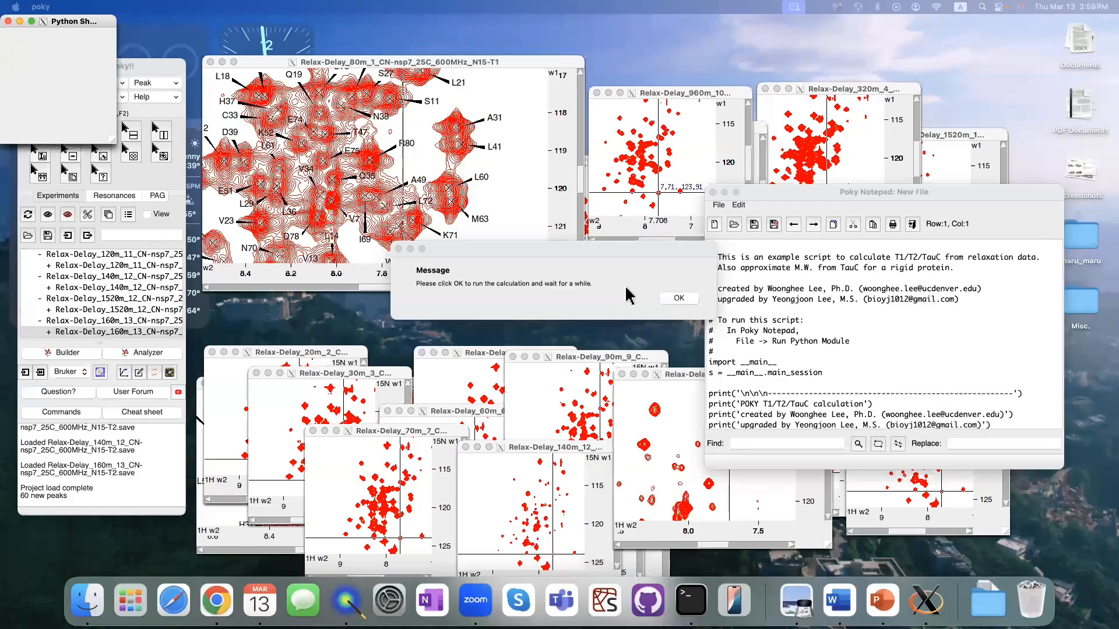
left_click(676, 299)
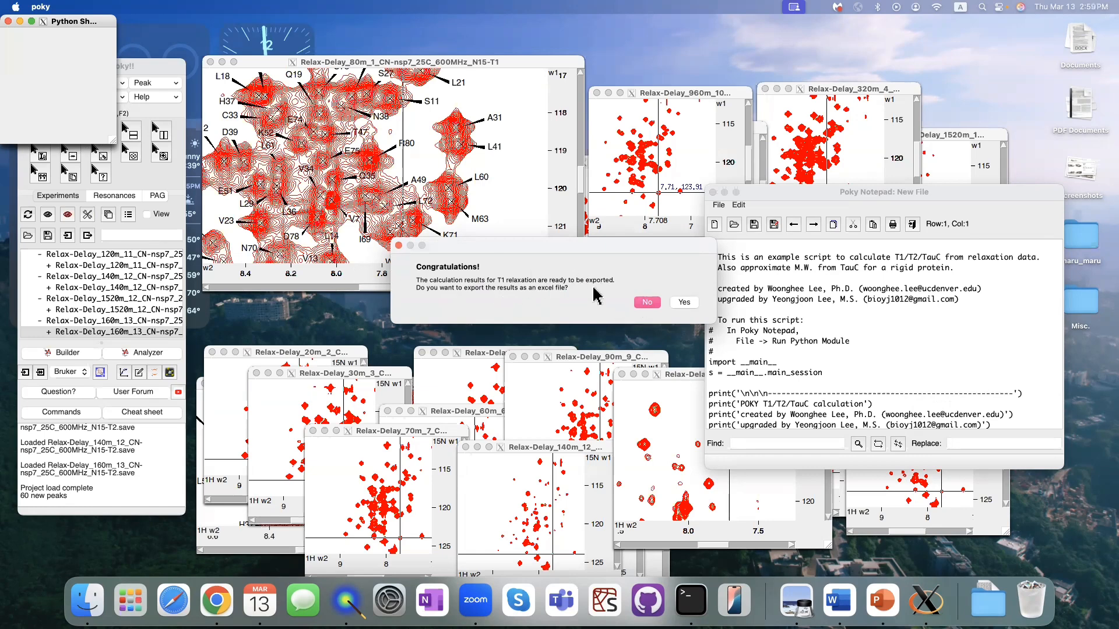
left_click(644, 303)
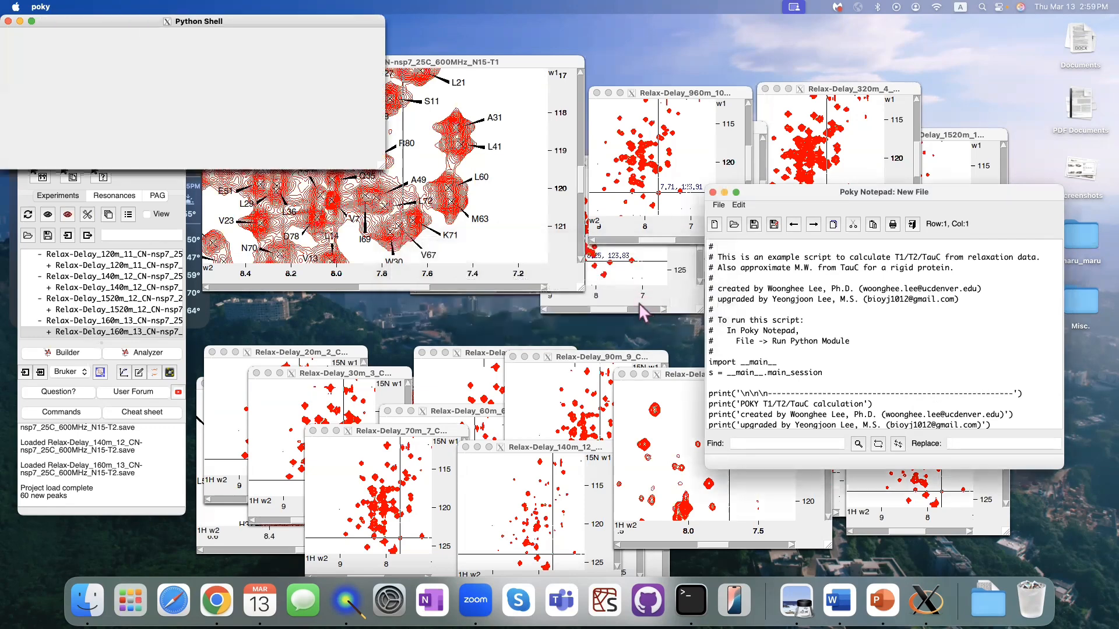
- Arrange the T1 and R1 relaxation plots side by side and enlarge the Python Shell window
left_click_drag(251, 47, 629, 225)
left_click_drag(249, 34, 272, 219)
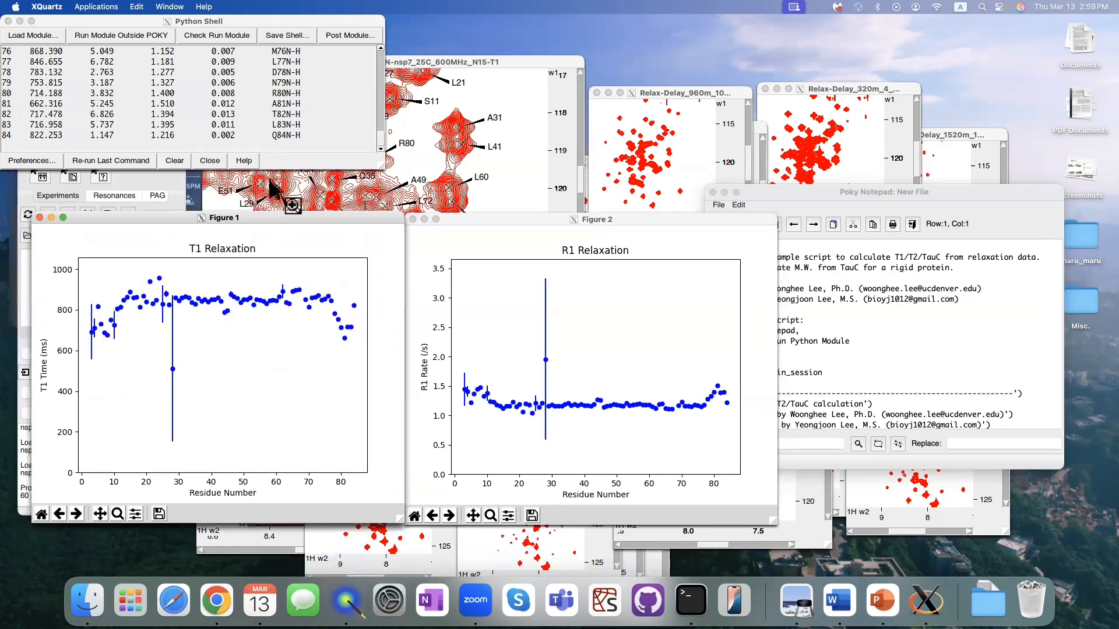
left_click_drag(381, 166, 397, 337)
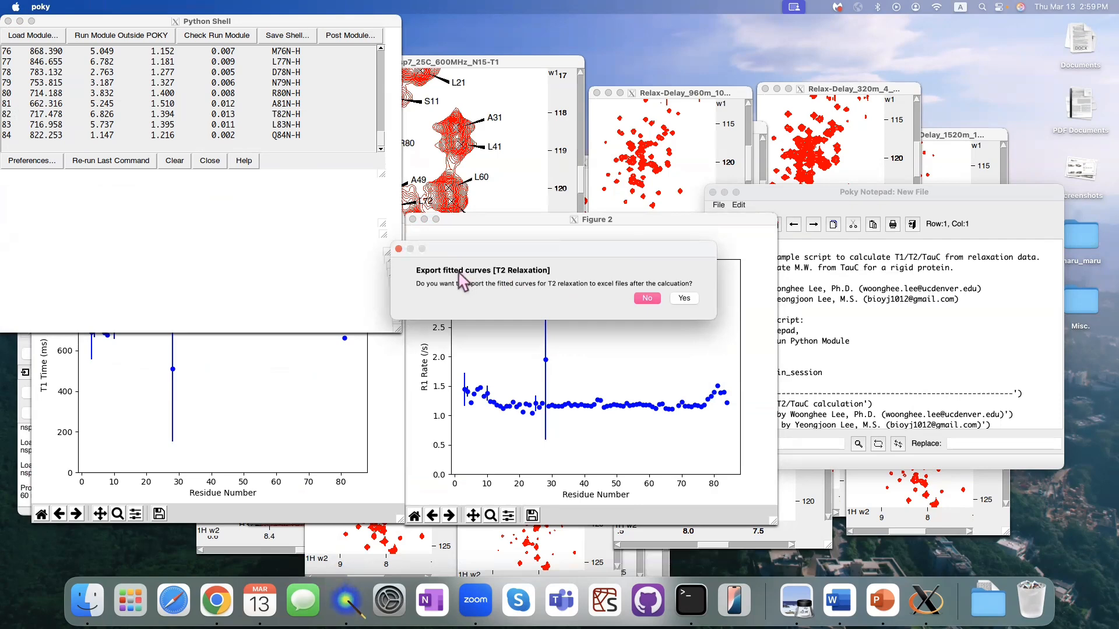
- Export the T2 fitted curves to the nsp7_Relaxation_ab folder, run the calculation, and decline exporting the T2 results as an Excel file
left_click(684, 299)
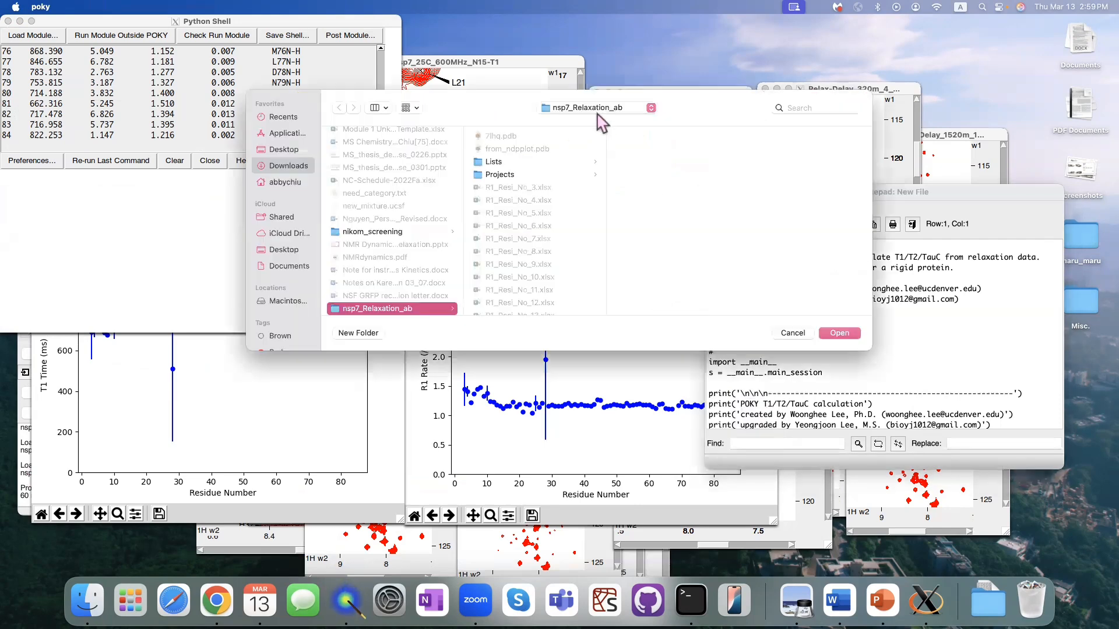
left_click(840, 333)
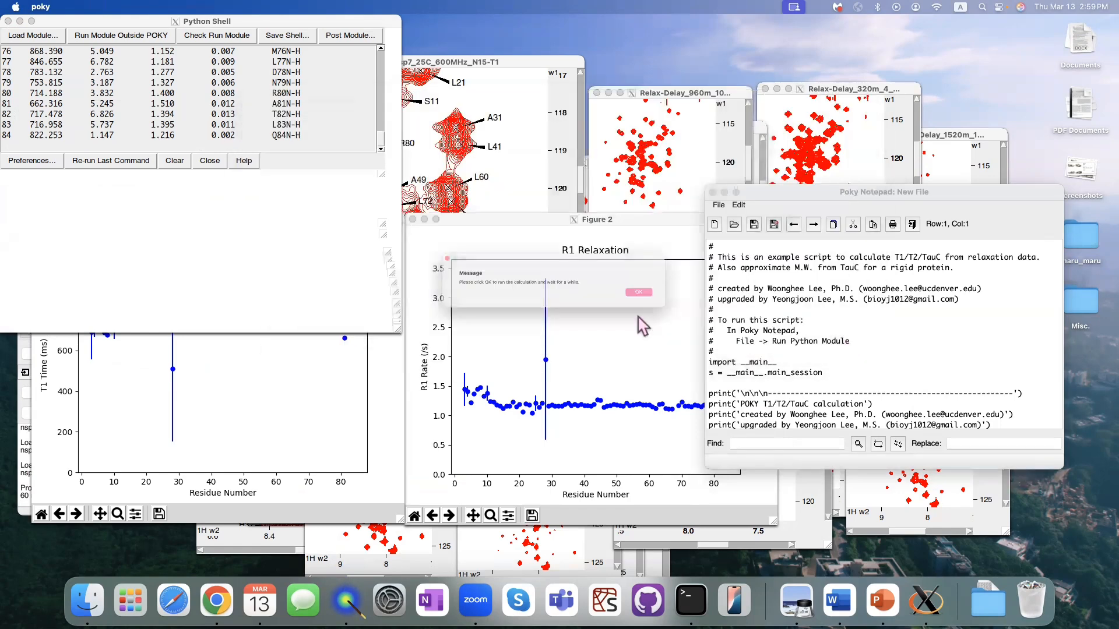
left_click(677, 300)
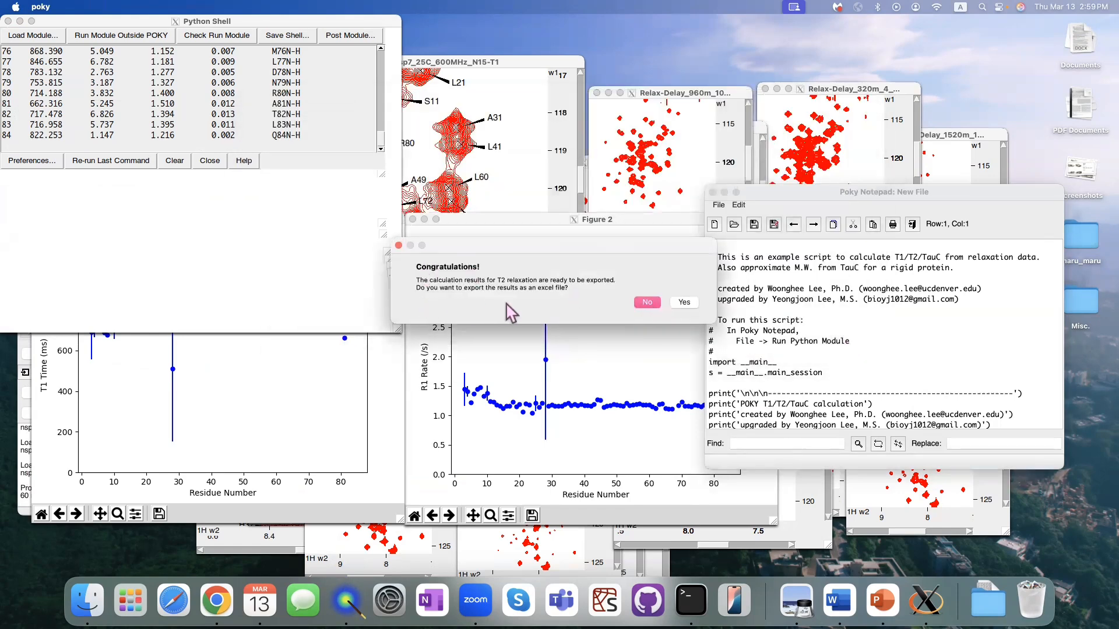
left_click(647, 303)
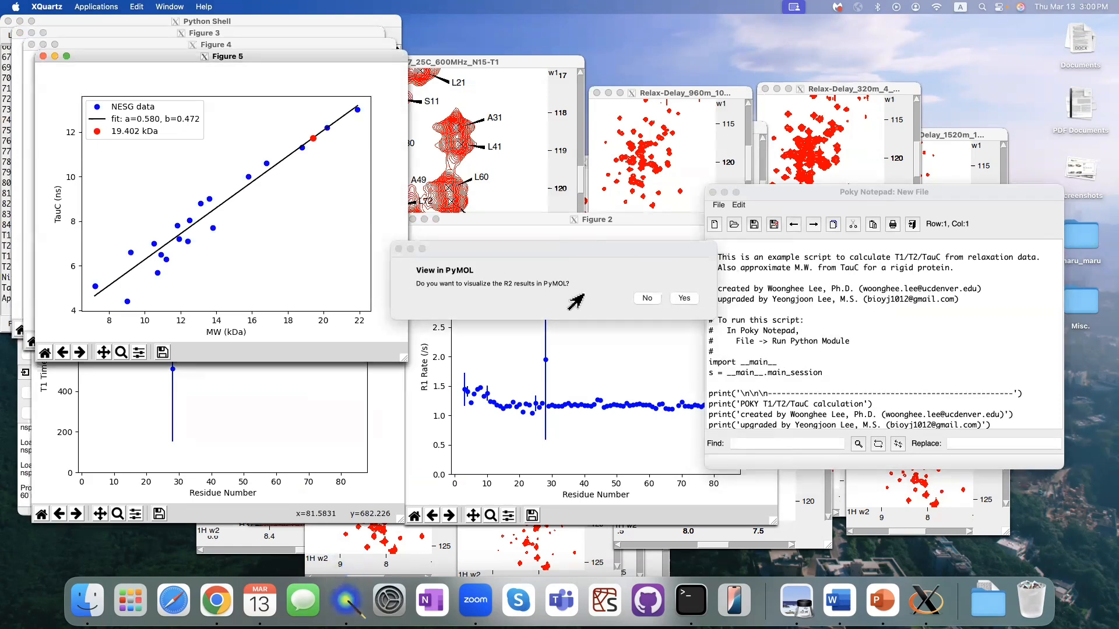
- Agree to visualize the R2 results in PyMOL with a lower limit of 20 and a gradual red color gradient
left_click(682, 299)
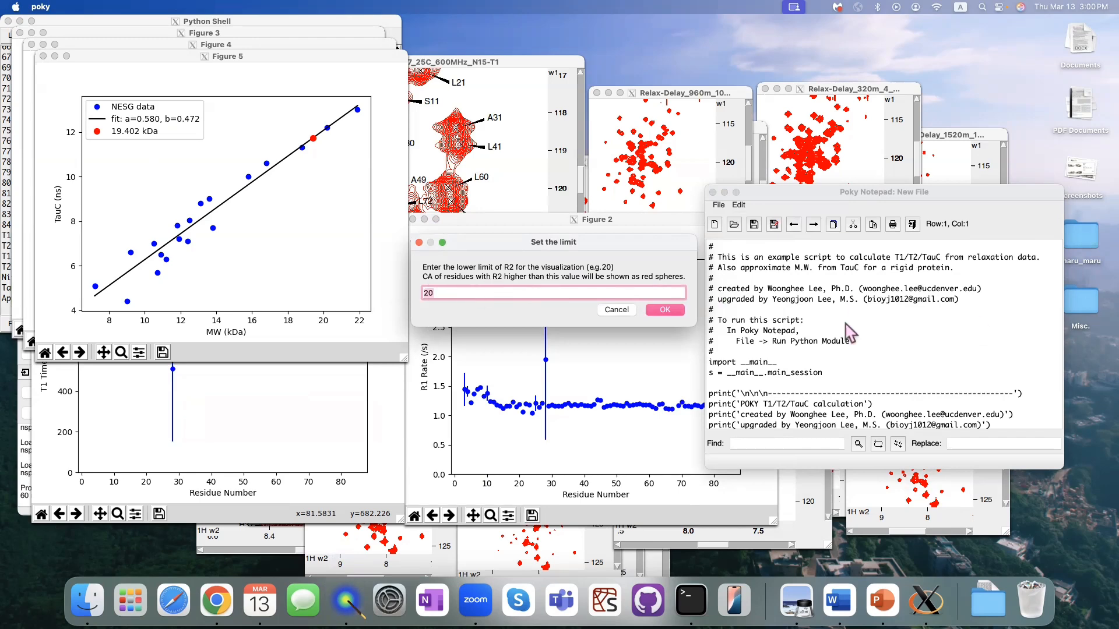
left_click(664, 310)
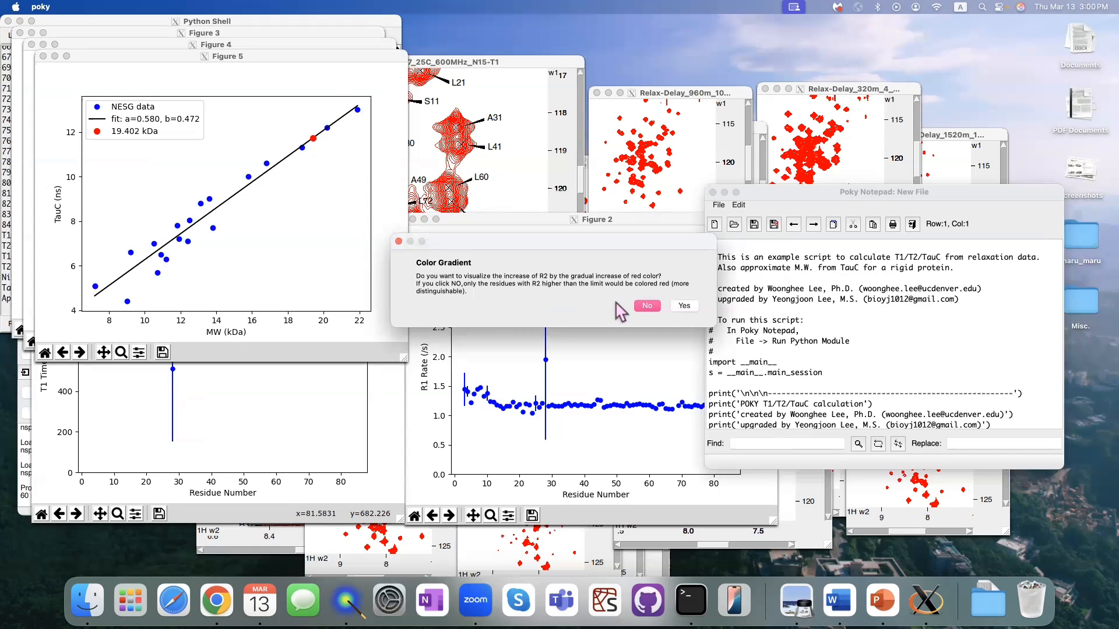
left_click(685, 307)
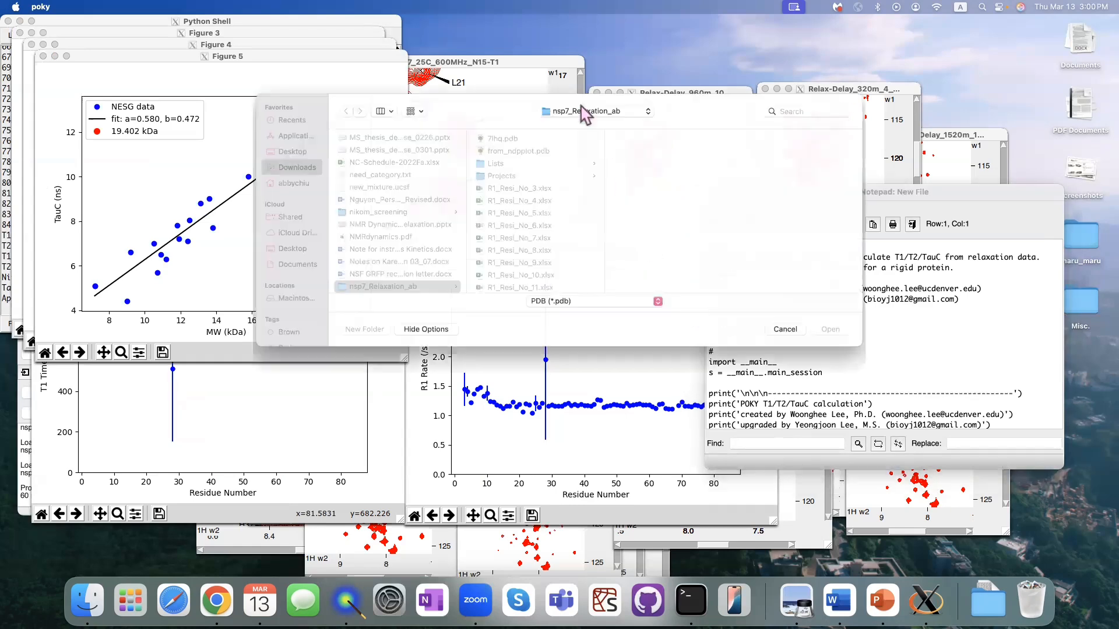
- Use the 7lhq.pdb structure for the visualization and save the PyMOL script as test in the nsp7_Relaxation_ab folder
left_click(533, 138)
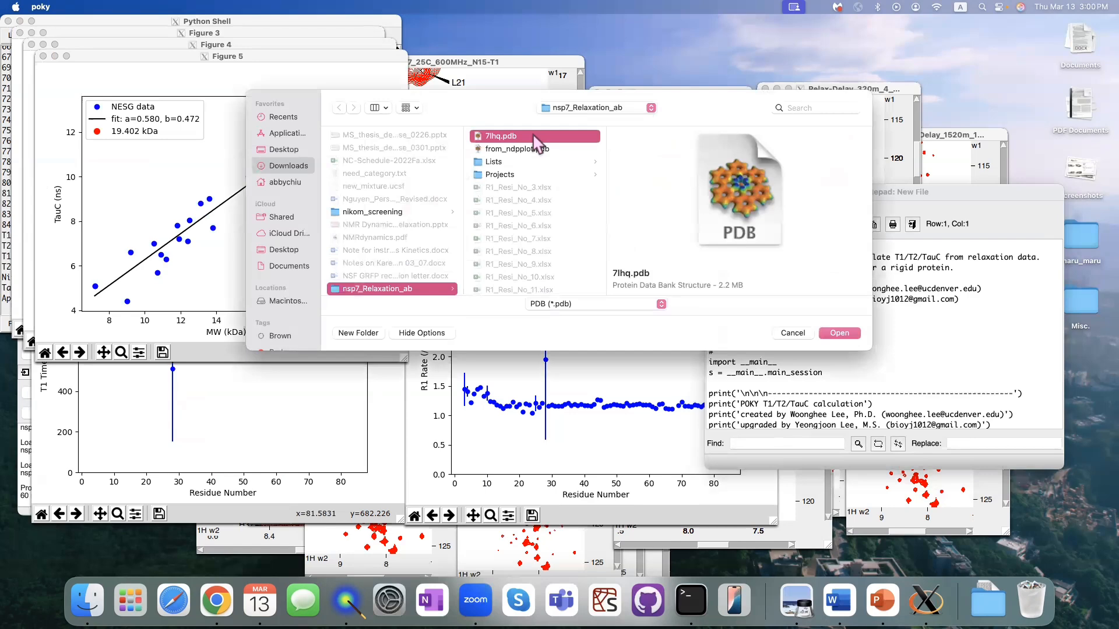
left_click(839, 337)
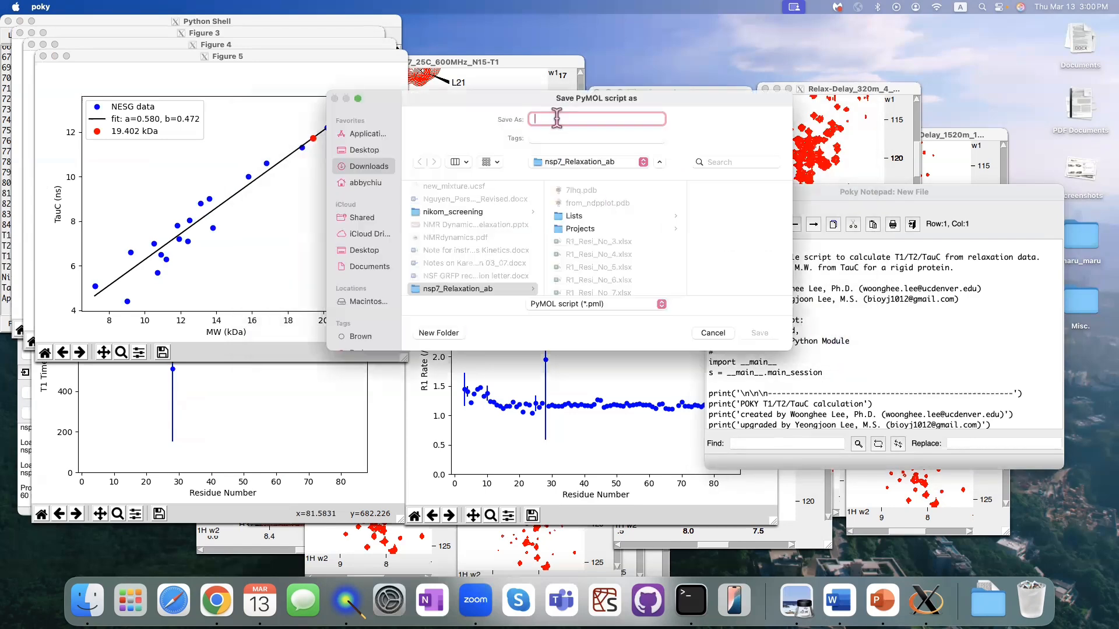
type("test")
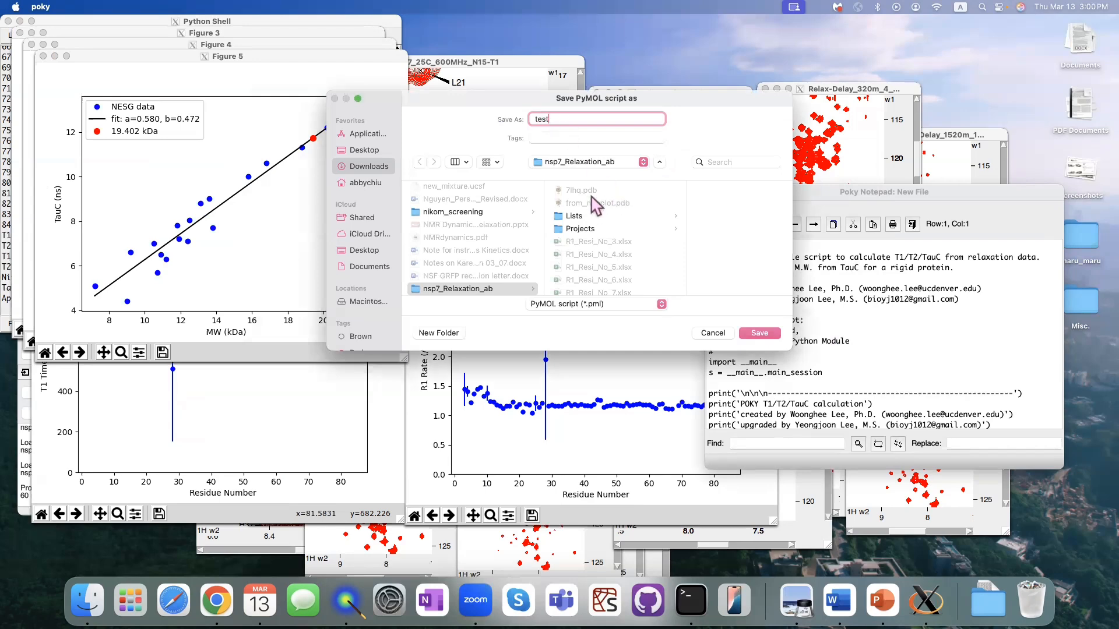
left_click(760, 333)
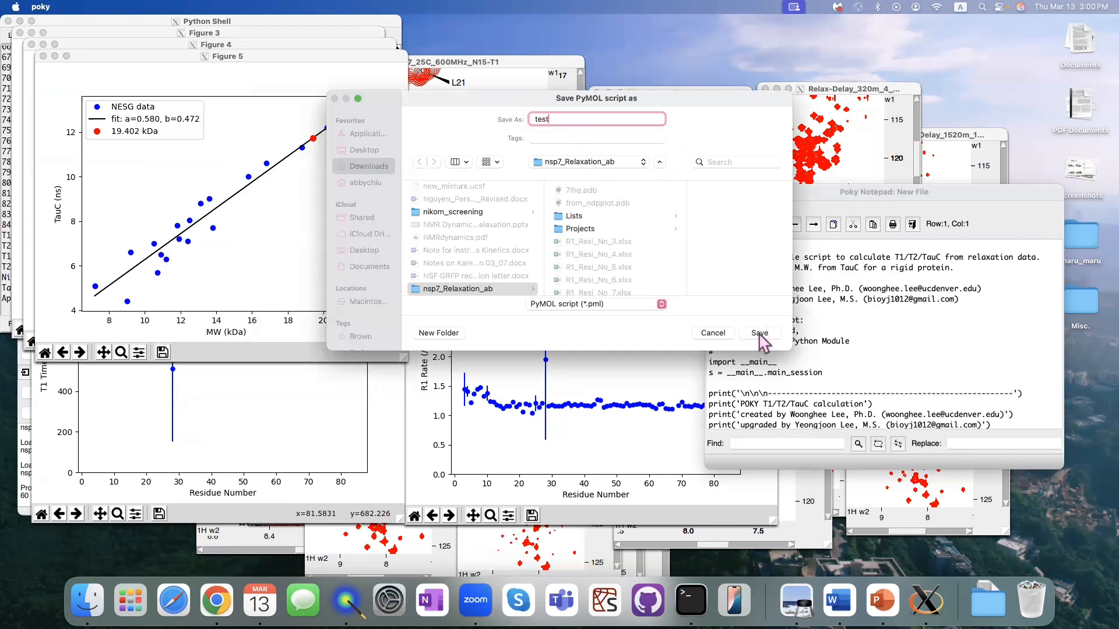
left_click(595, 282)
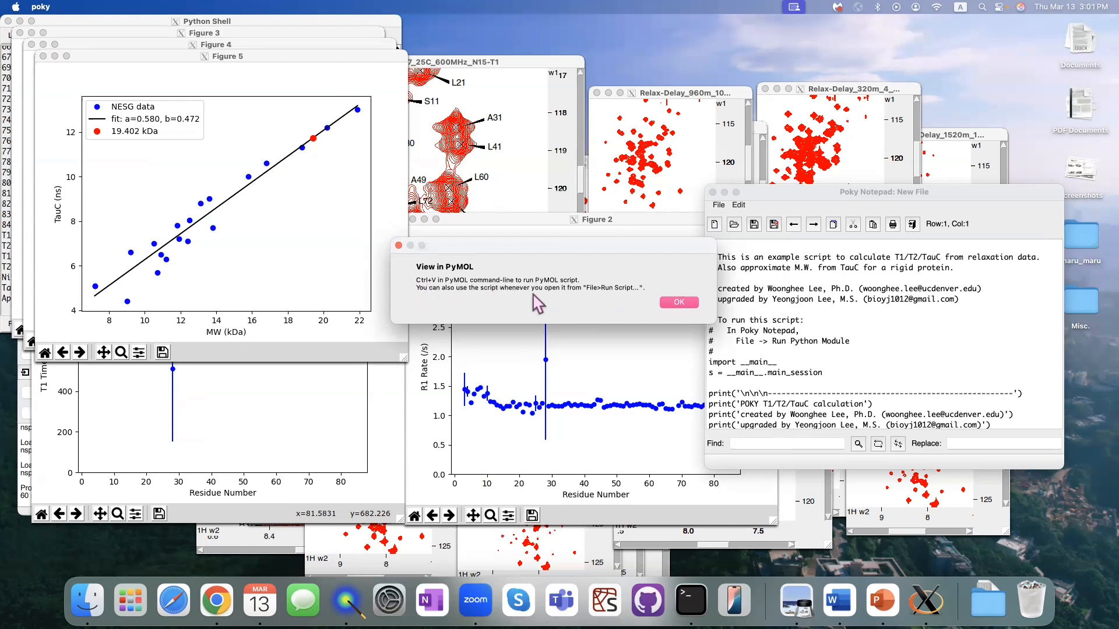
- Acknowledge the PyMOL instructions and run the saved test.pml script from the nsp7_Relaxation_ab folder on the PyMOL command line
left_click(677, 304)
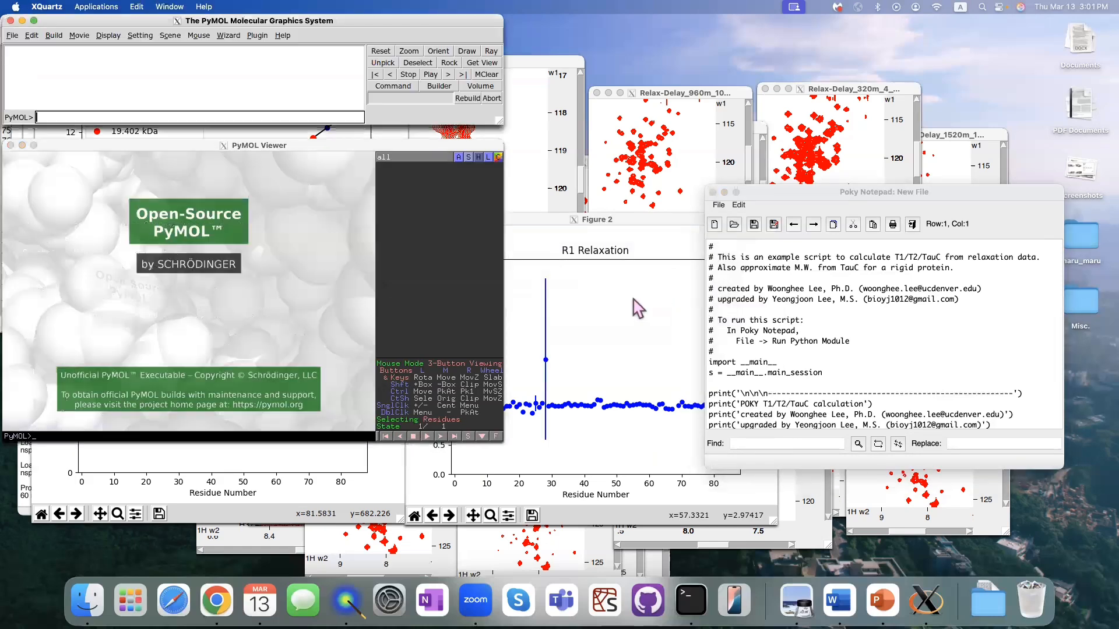
left_click(148, 117)
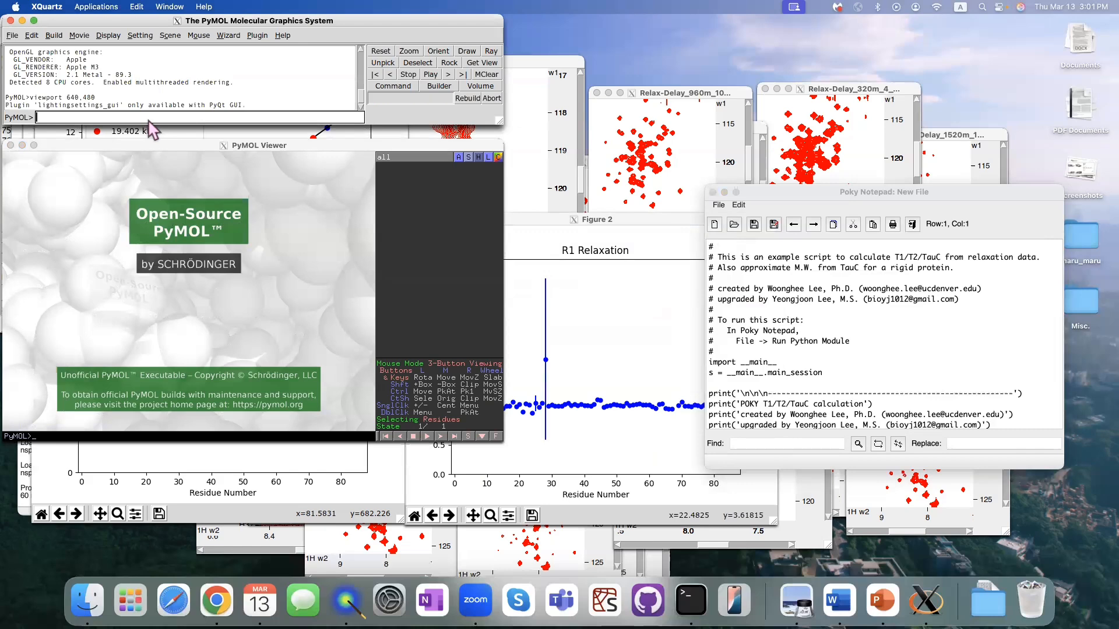
type("run /Users/abbychiu/Downloads/nsp7_Relaxation_ab/test.pml")
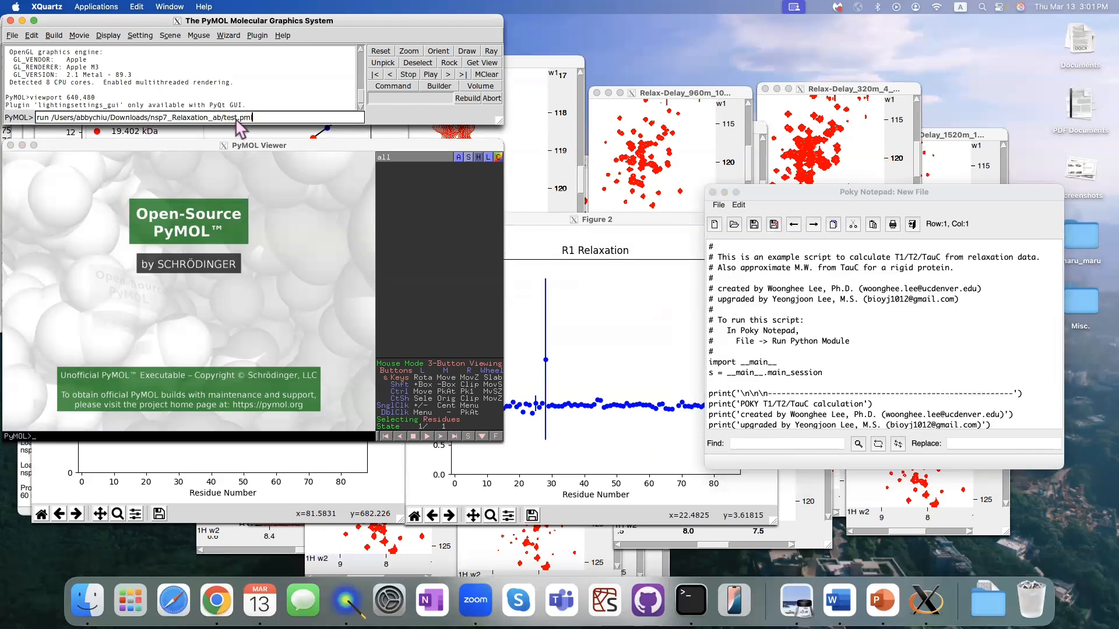
key("Return")
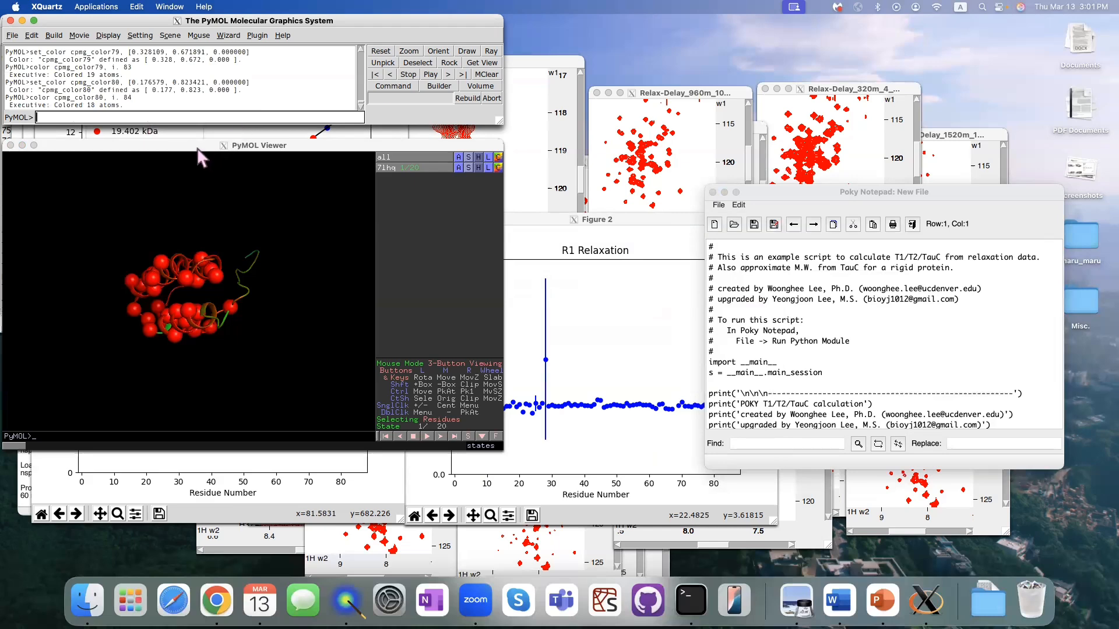
- Move the PyMOL Viewer and PyMOL command windows clear of the TauC versus M.W. plot and activate the viewer
left_click_drag(197, 148, 670, 176)
left_click_drag(415, 25, 883, 59)
left_click(711, 332)
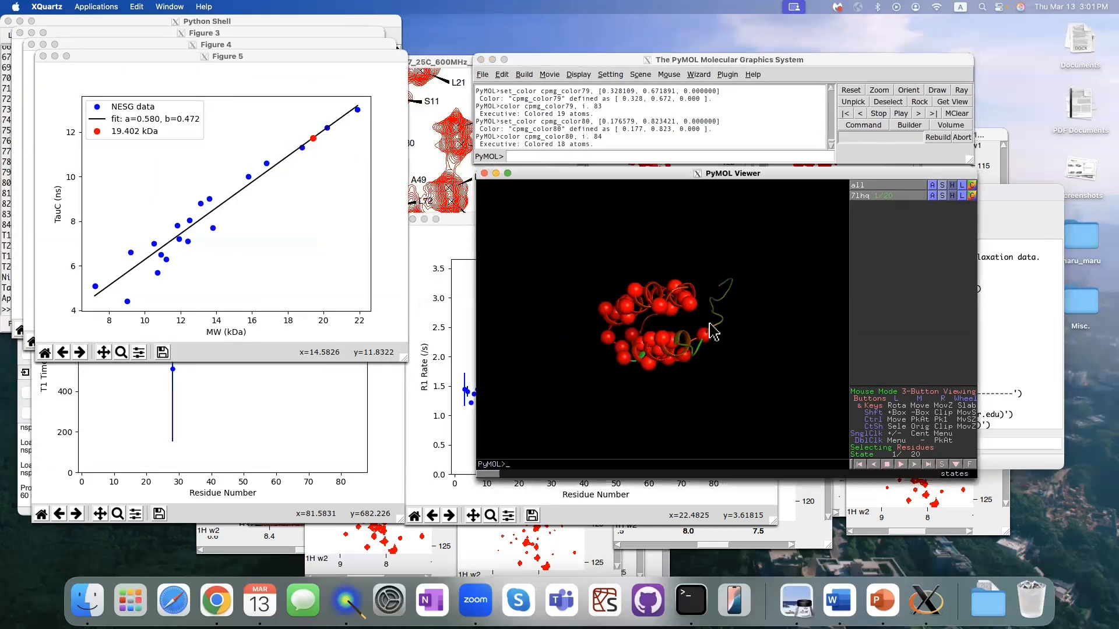
- Set the PyMOL Viewer background to white and inspect the R2-colored 7lhq structure from several angles
left_click_drag(737, 333, 612, 333)
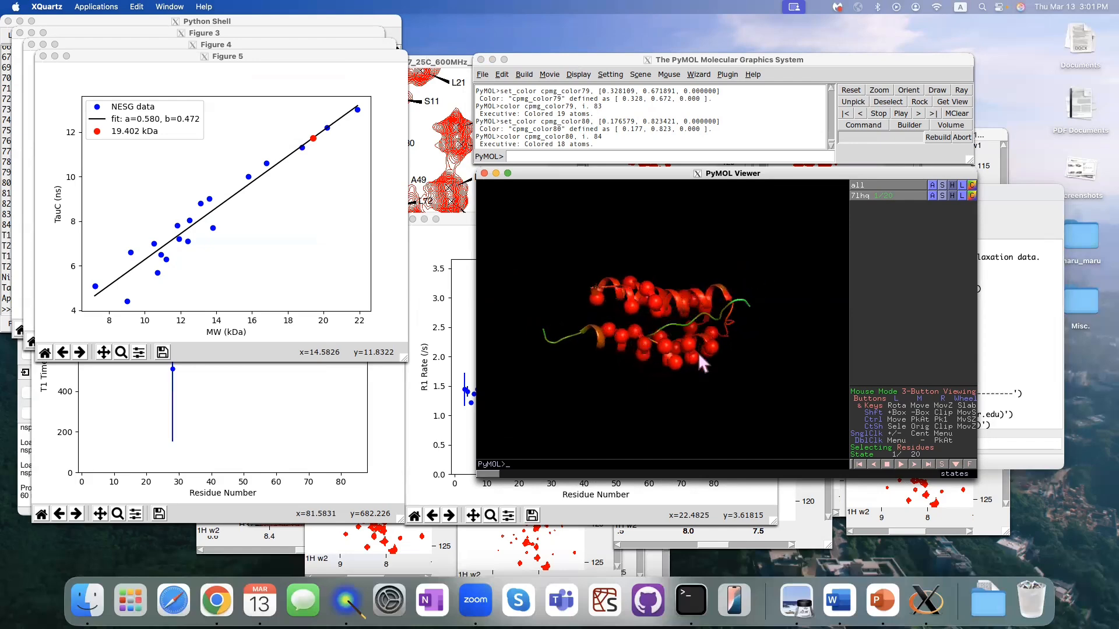
left_click_drag(699, 356, 633, 269)
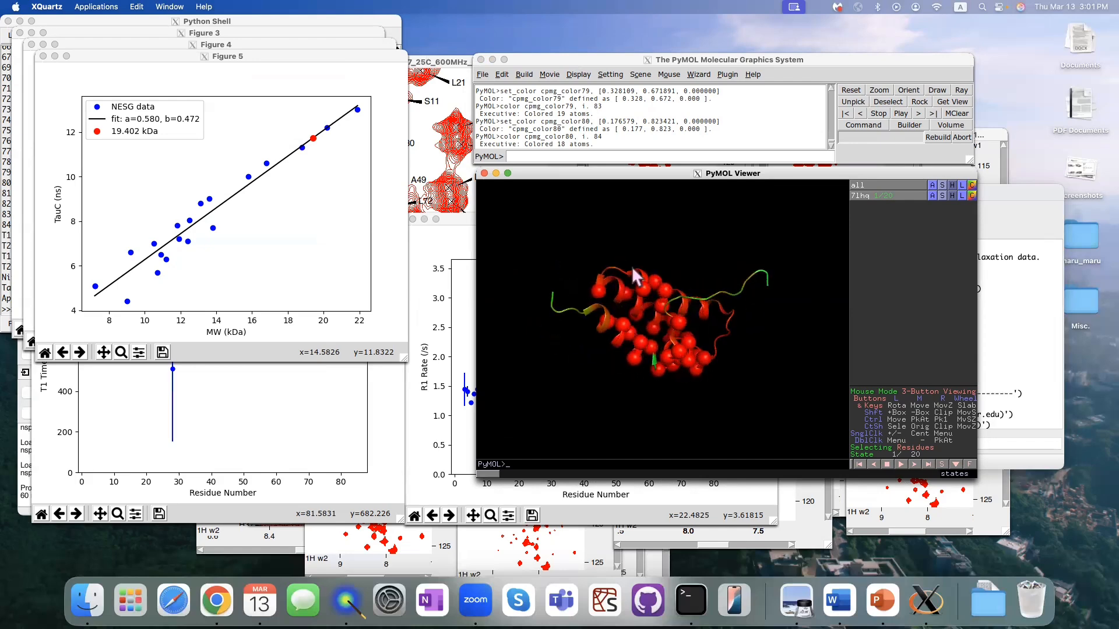
left_click(614, 158)
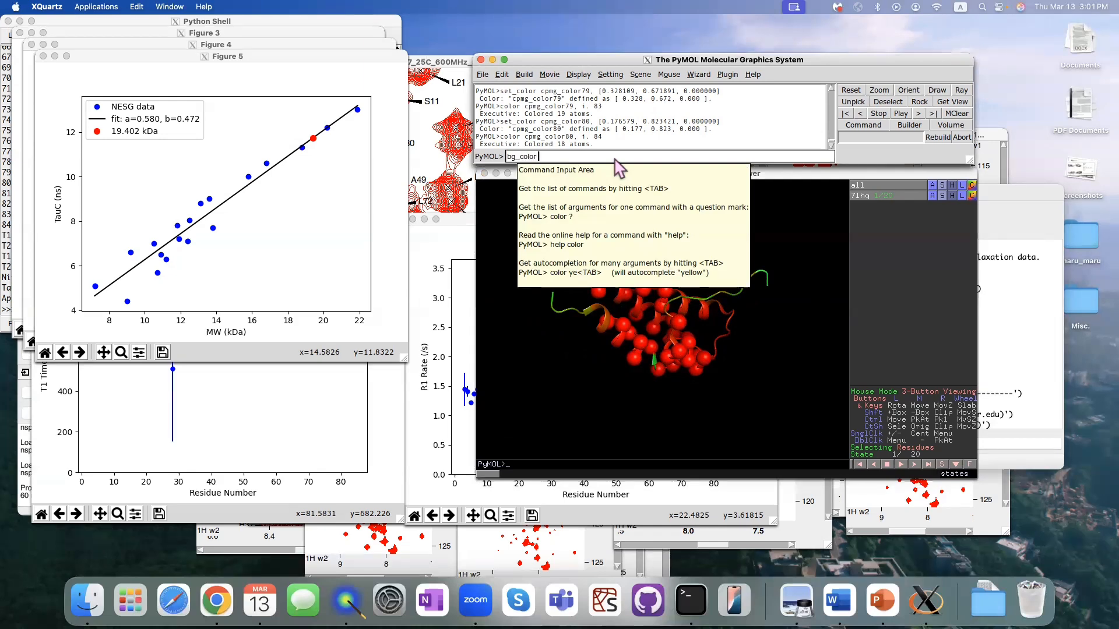
type("bg_color white")
key("Return")
left_click(831, 349)
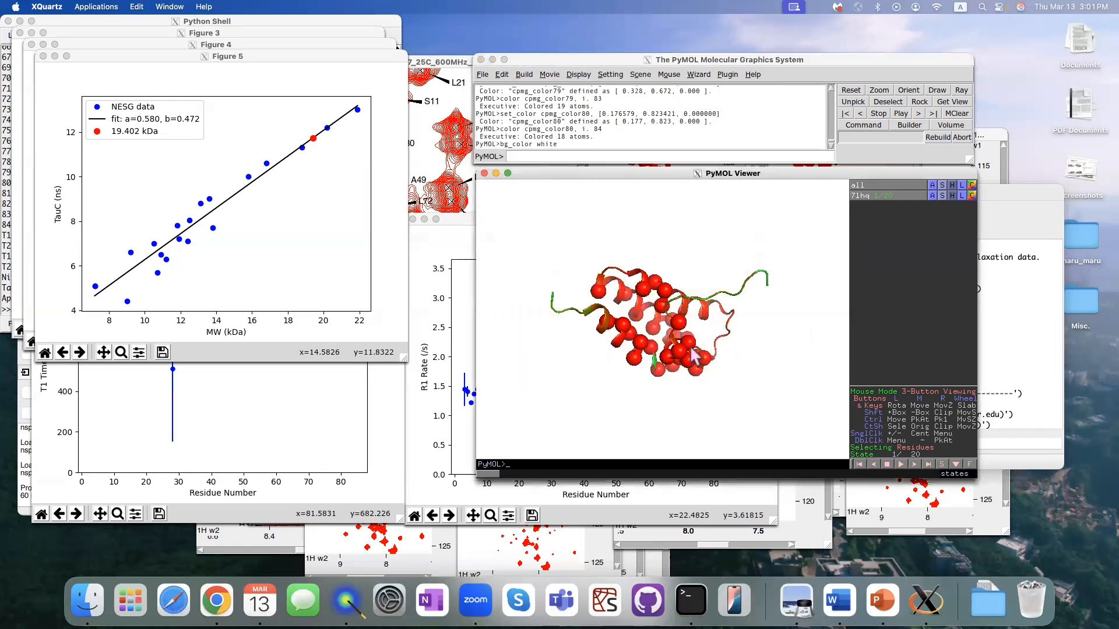
left_click_drag(687, 398, 735, 320)
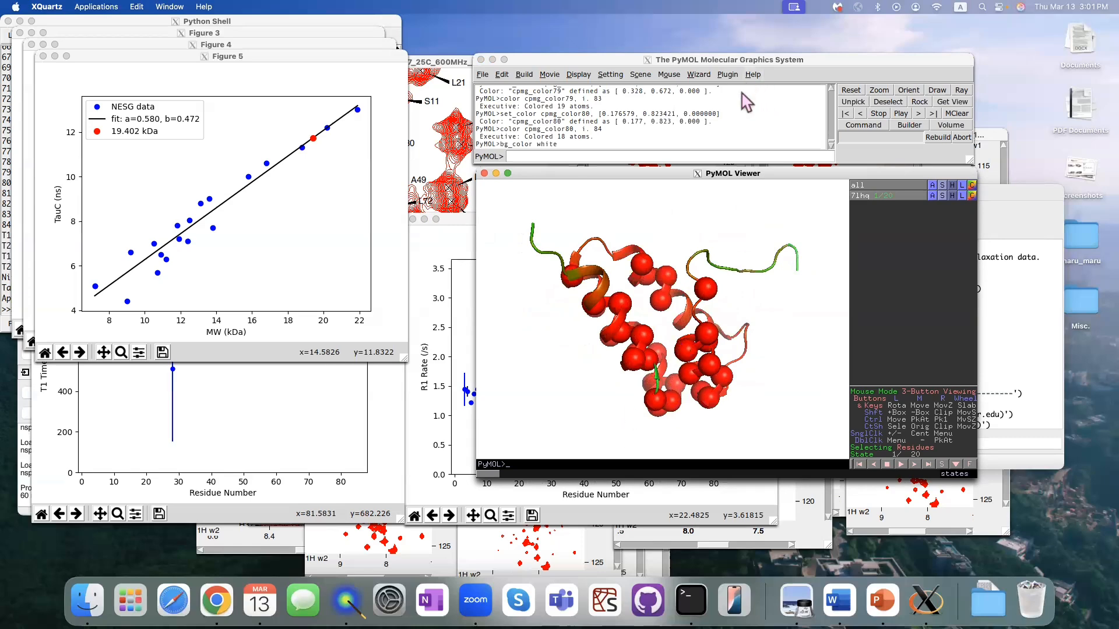
- Close PyMOL and spread out the TauC versus M.W., R2 and T2 plots to uncover the Python Shell
left_click_drag(728, 174, 721, 174)
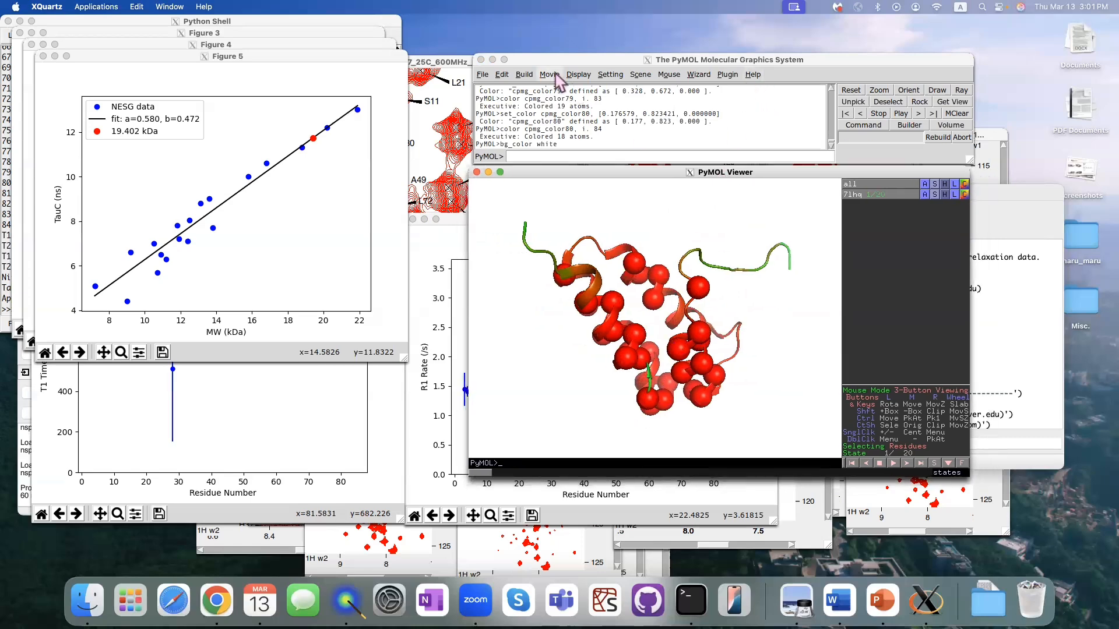
left_click(480, 59)
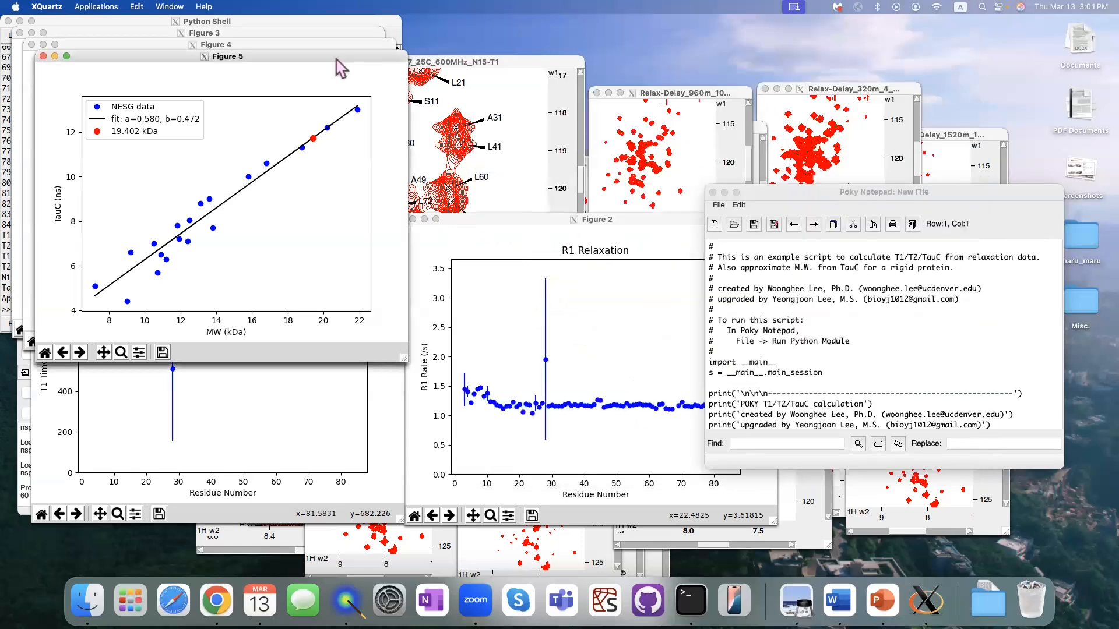
left_click_drag(372, 59, 1012, 95)
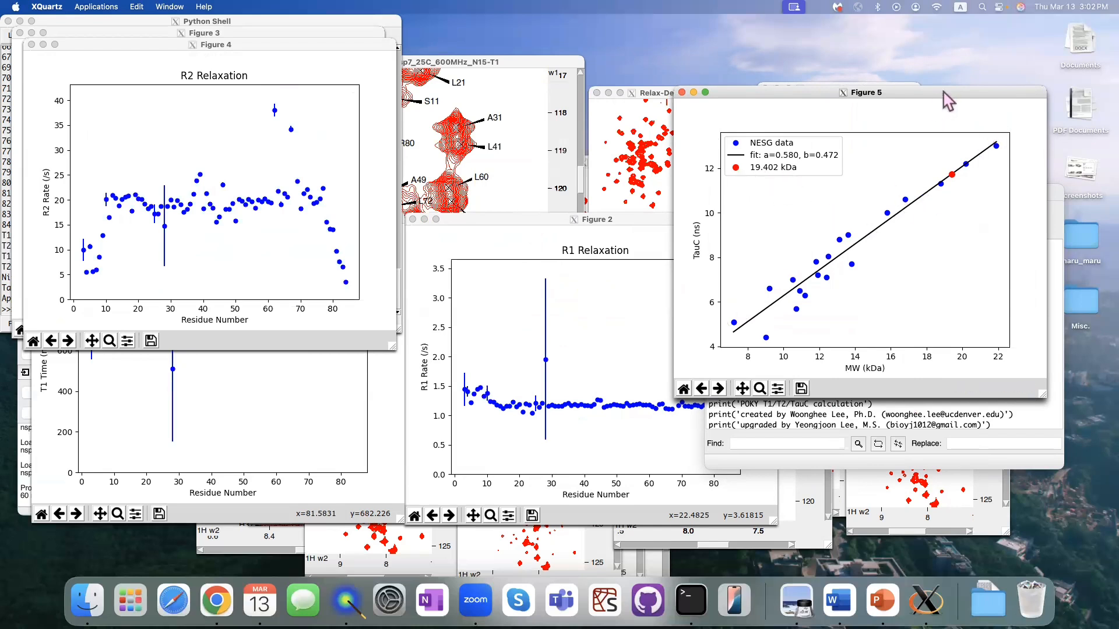
left_click_drag(949, 95, 959, 94)
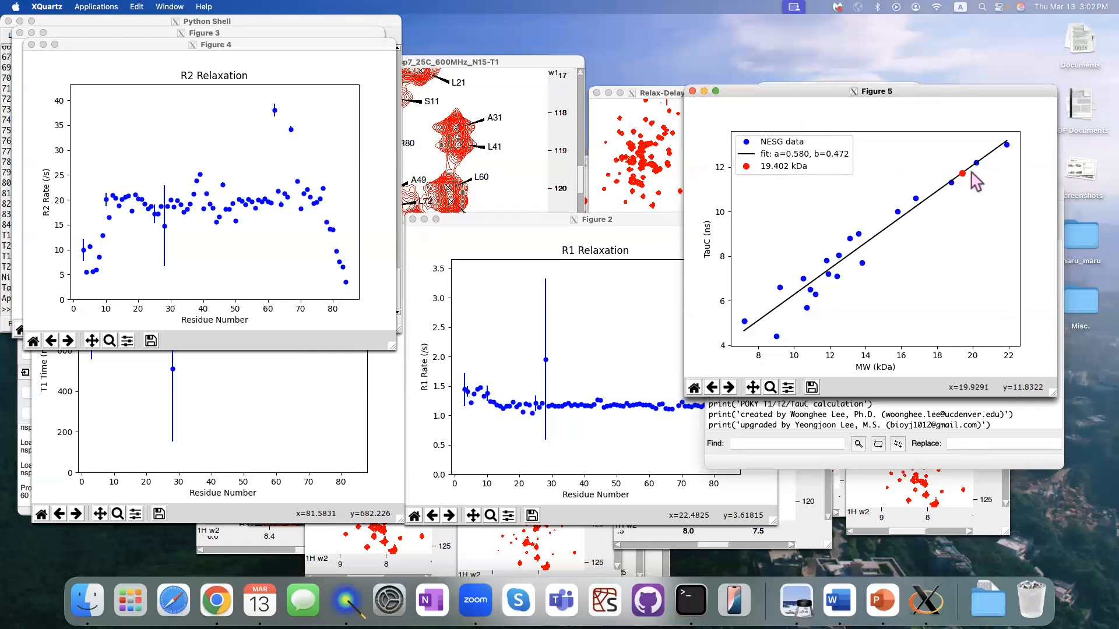
left_click_drag(269, 45, 929, 191)
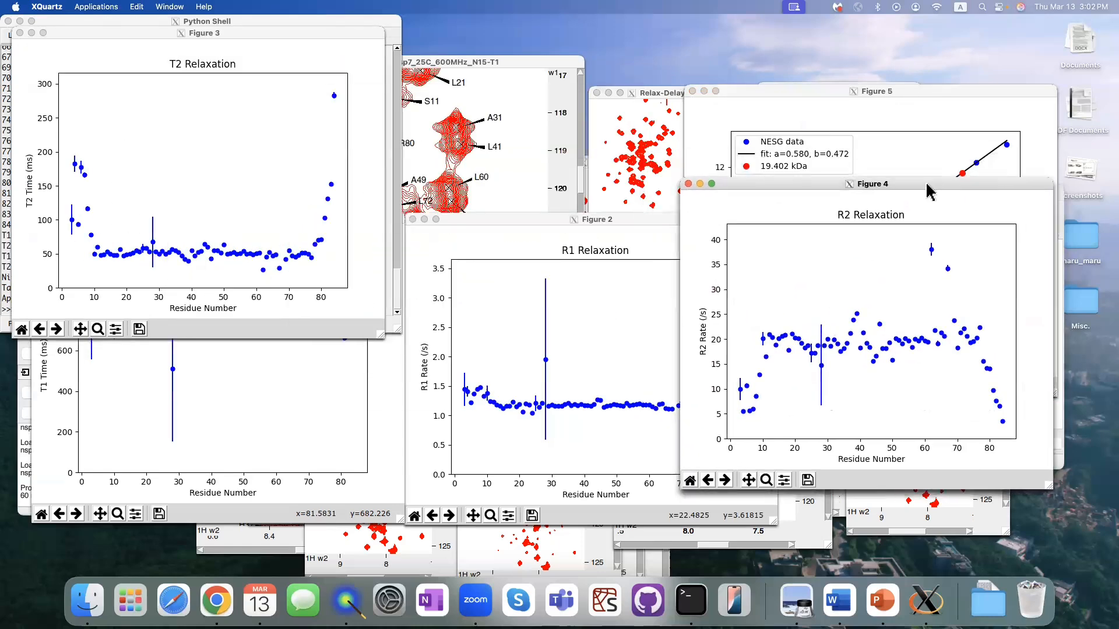
left_click_drag(205, 34, 832, 287)
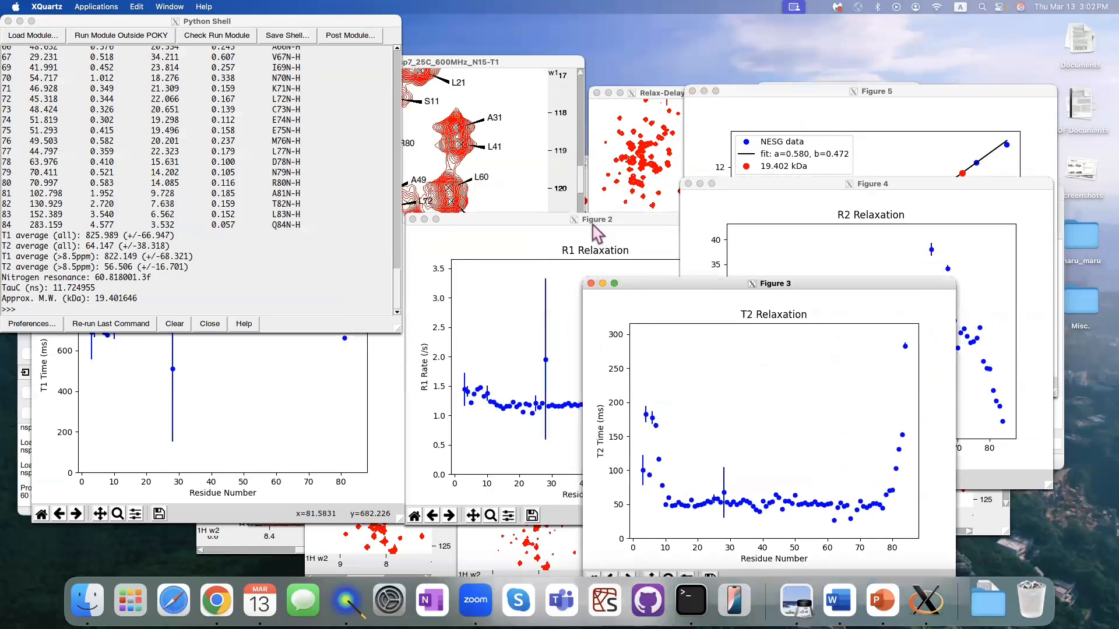
- Bring the R1 and T1 plots forward, and enlarge the Python Shell in front of the T1 plot
left_click(593, 225)
left_click(290, 378)
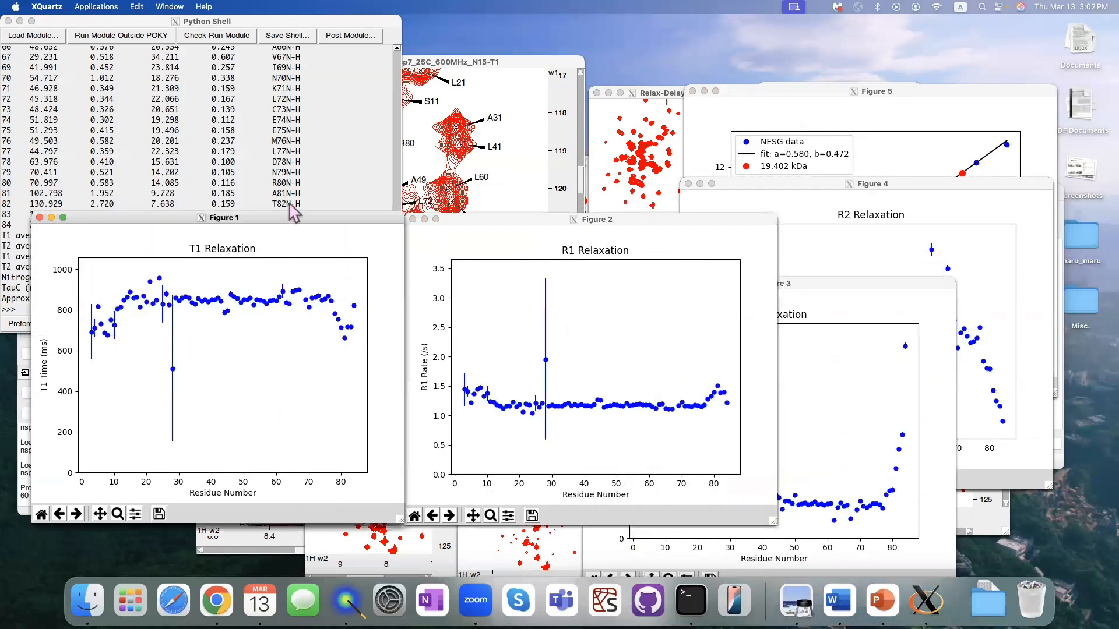
left_click(313, 147)
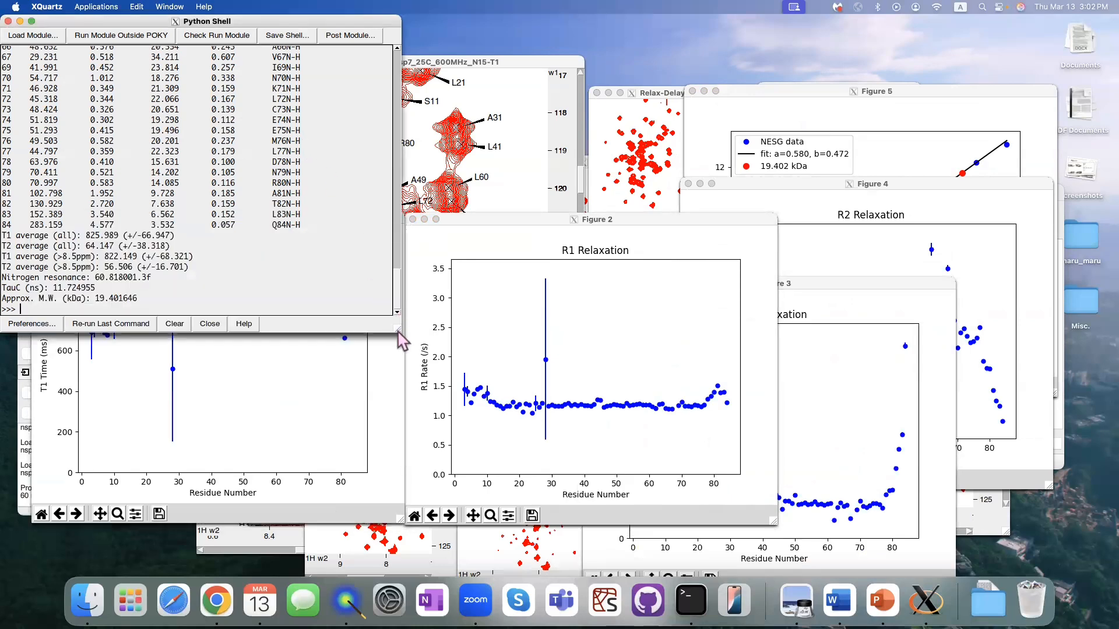
left_click_drag(399, 340, 404, 382)
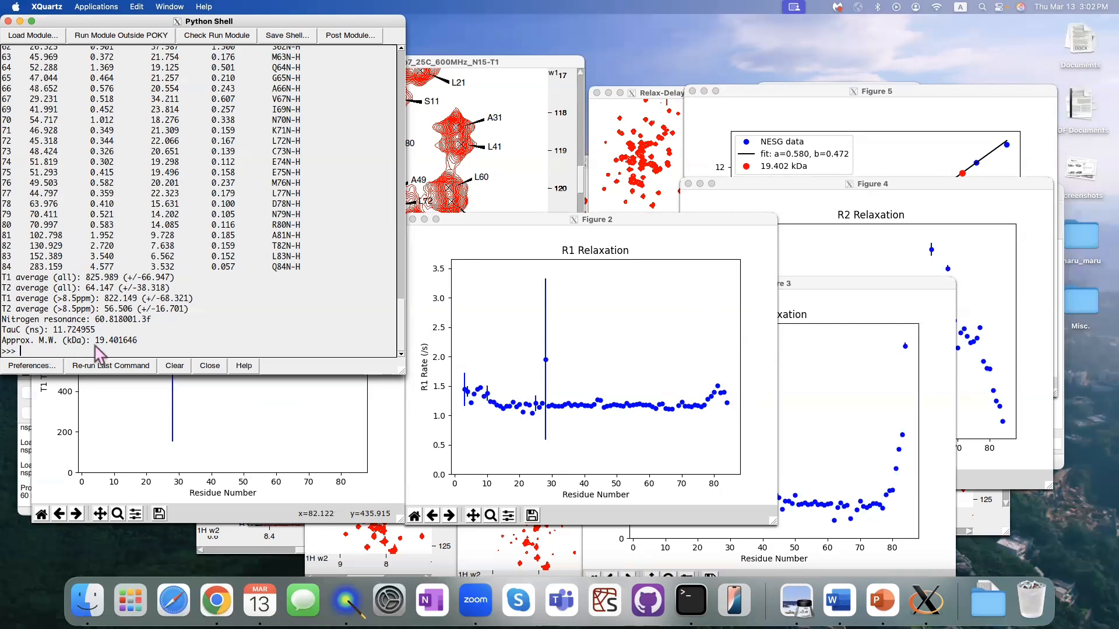
- Bring the TauC versus M.W. plot forward and review the per-residue T2 results and calculated averages in the Python Shell
left_click(781, 156)
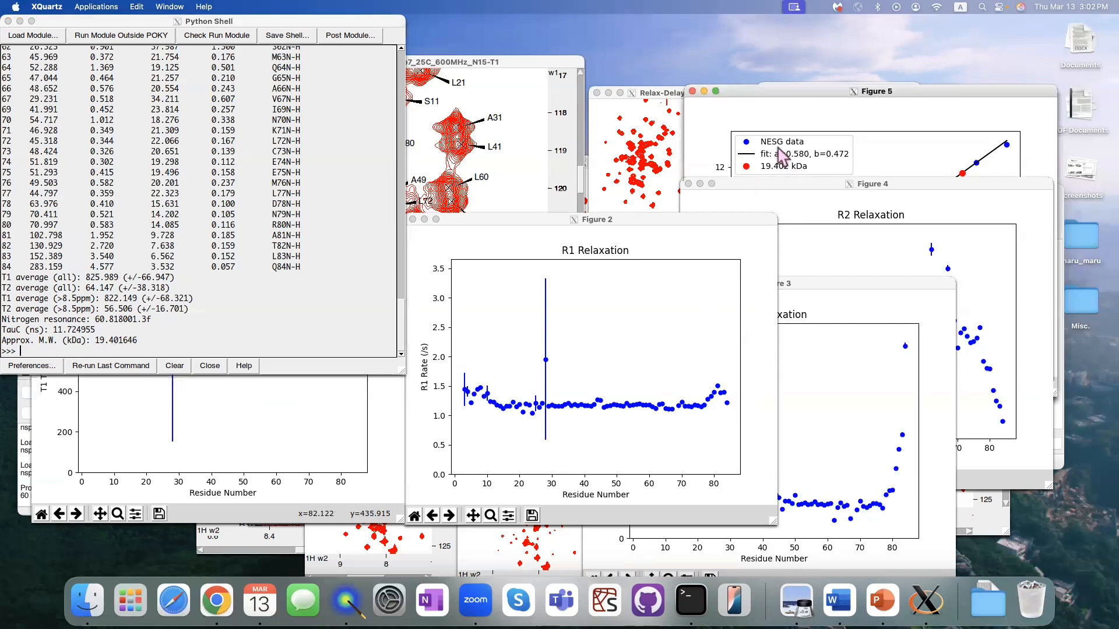
mouse_move(839, 95)
left_mouse_down()
mouse_move(838, 114)
mouse_move(849, 114)
left_mouse_up()
left_click(402, 321)
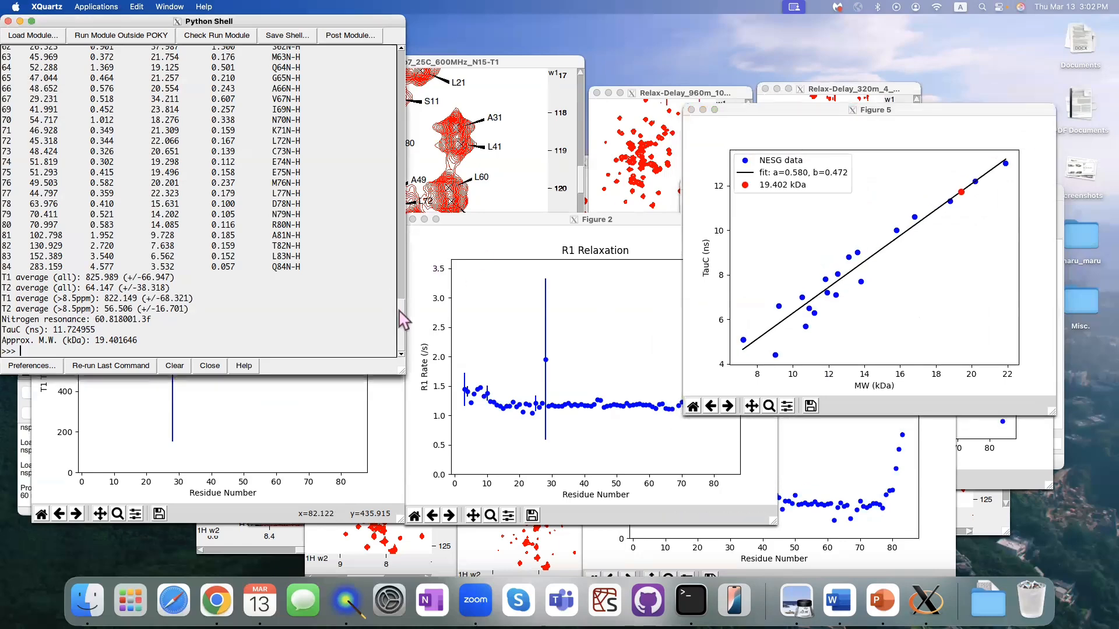
left_click_drag(401, 283, 398, 195)
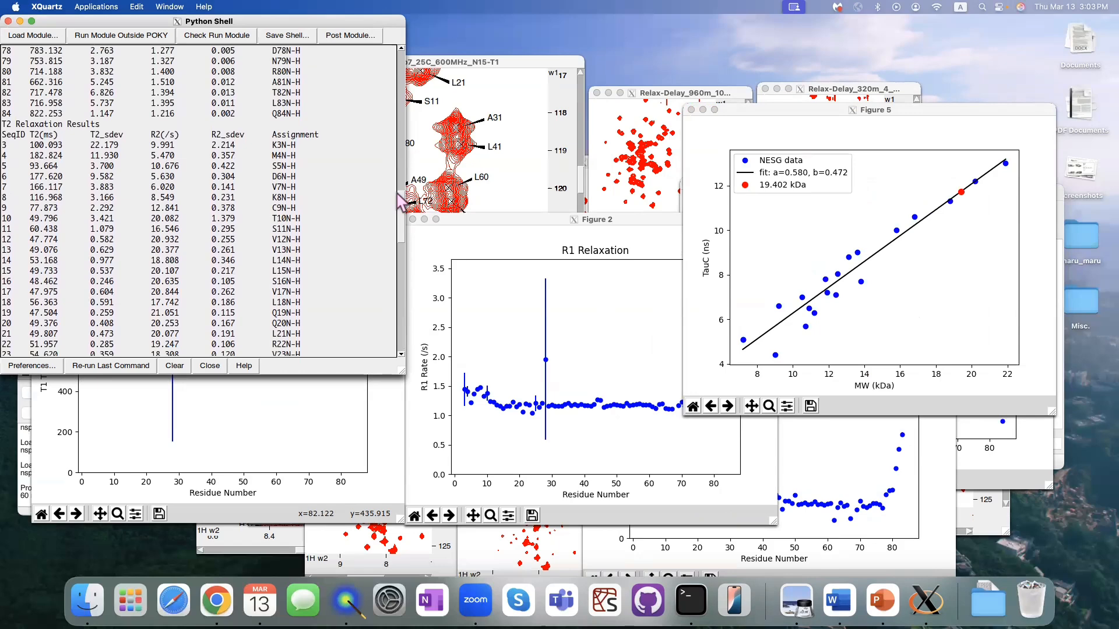
left_click_drag(398, 194, 400, 326)
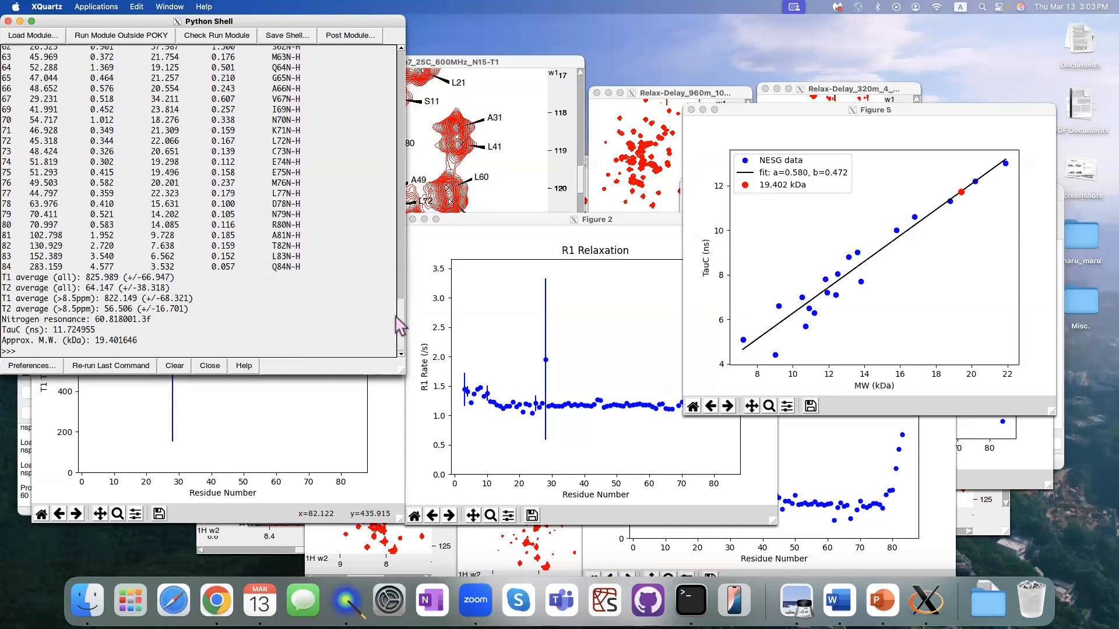
left_click_drag(175, 344, 62, 151)
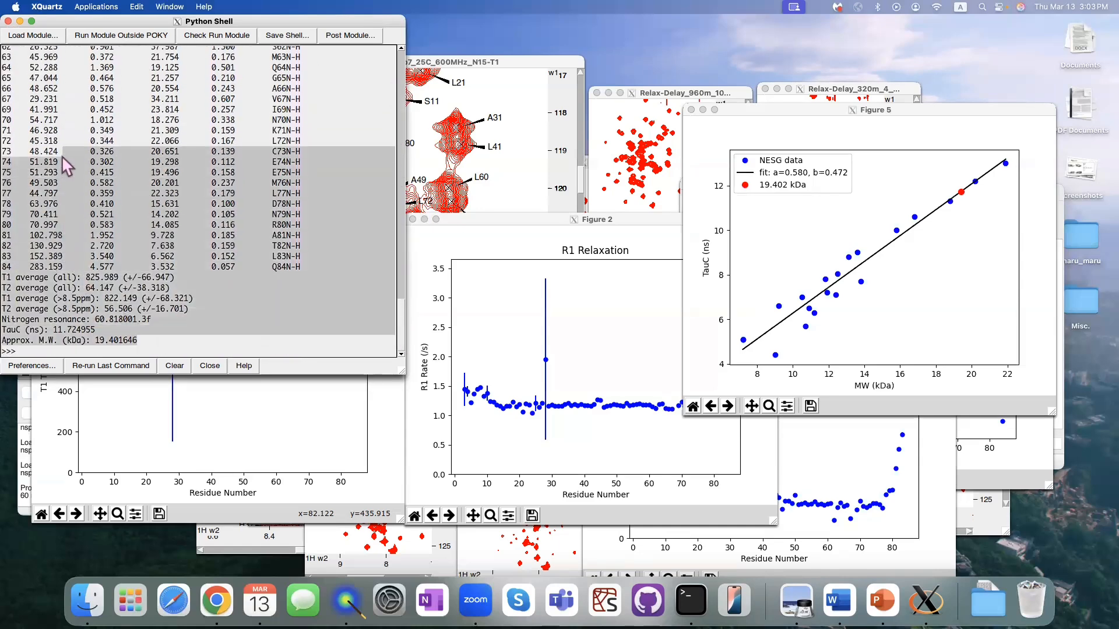
left_click(239, 285)
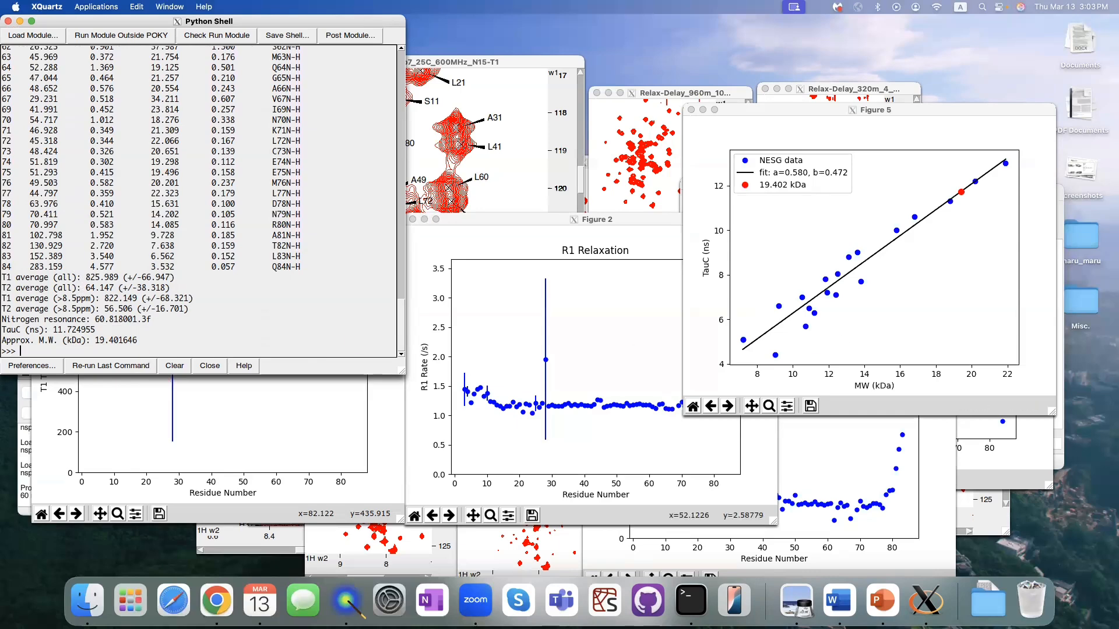
- Locate the per-residue spreadsheets in the nsp7_Relaxation_ab folder and open T1_Resi_No_62.xlsx
left_click_drag(1118, 277, 748, 289)
scroll(763, 436, "up", 10)
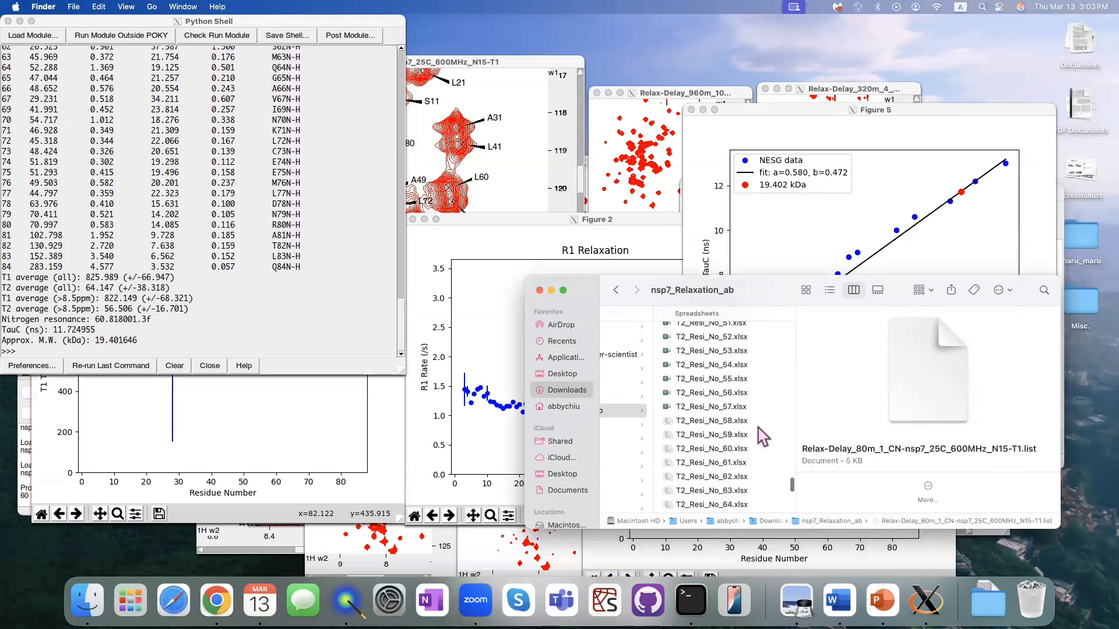
scroll(763, 436, "up", 15)
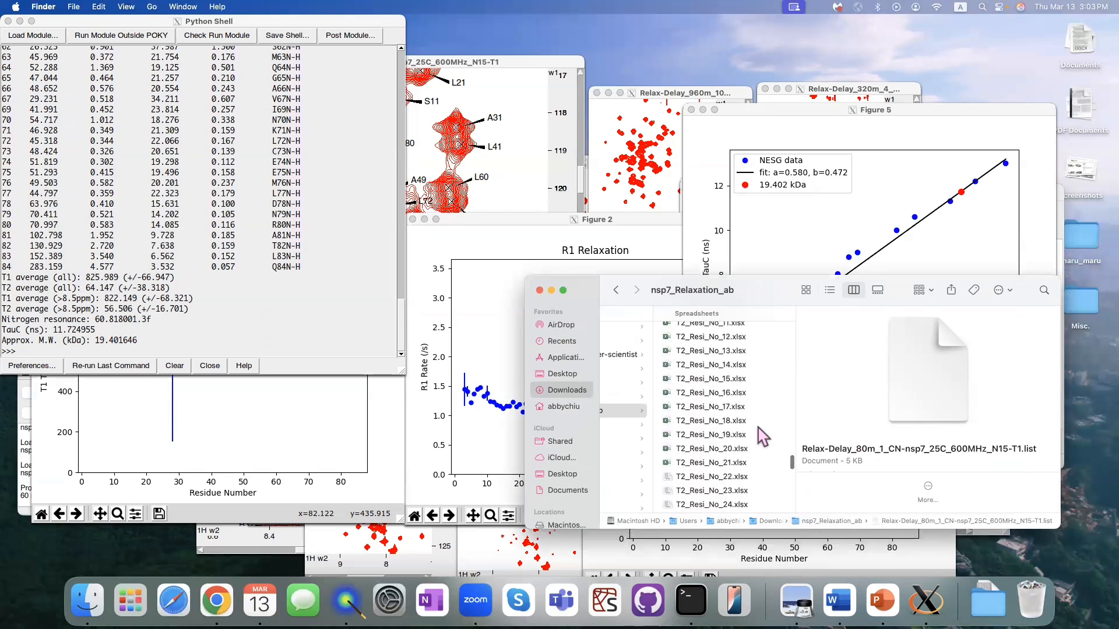
scroll(763, 435, "up", 15)
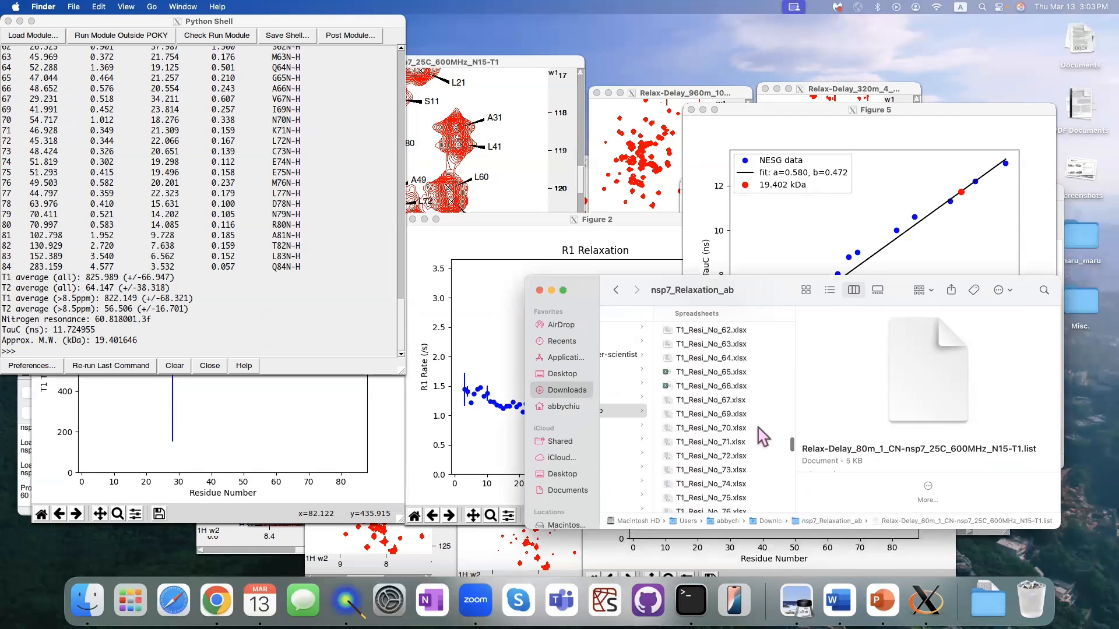
scroll(763, 436, "up", 2)
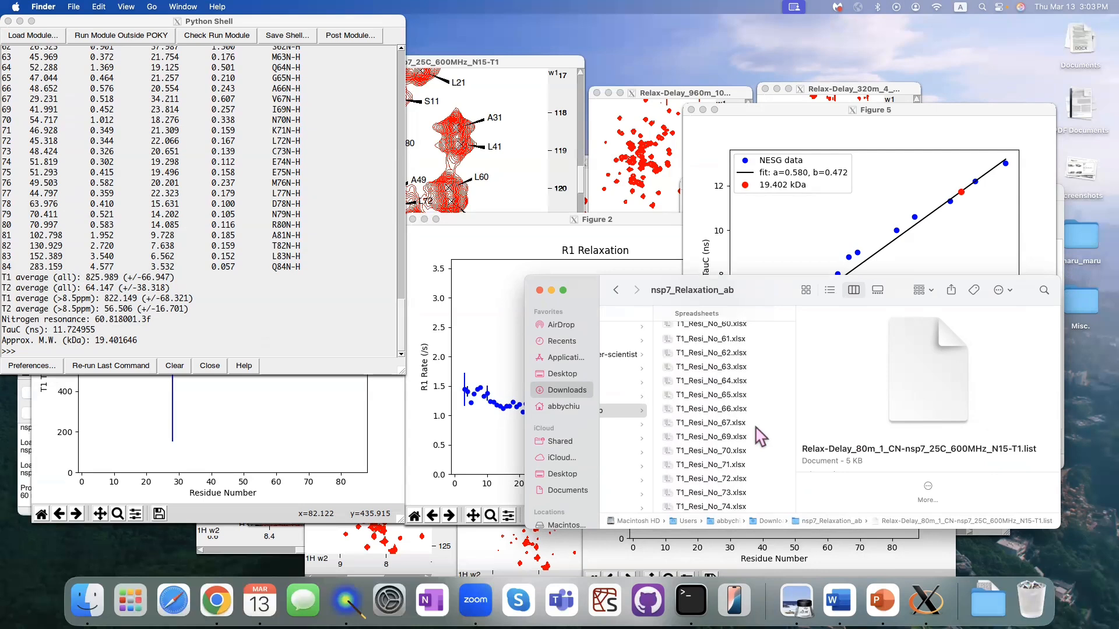
scroll(755, 429, "up", 2)
left_click(721, 392)
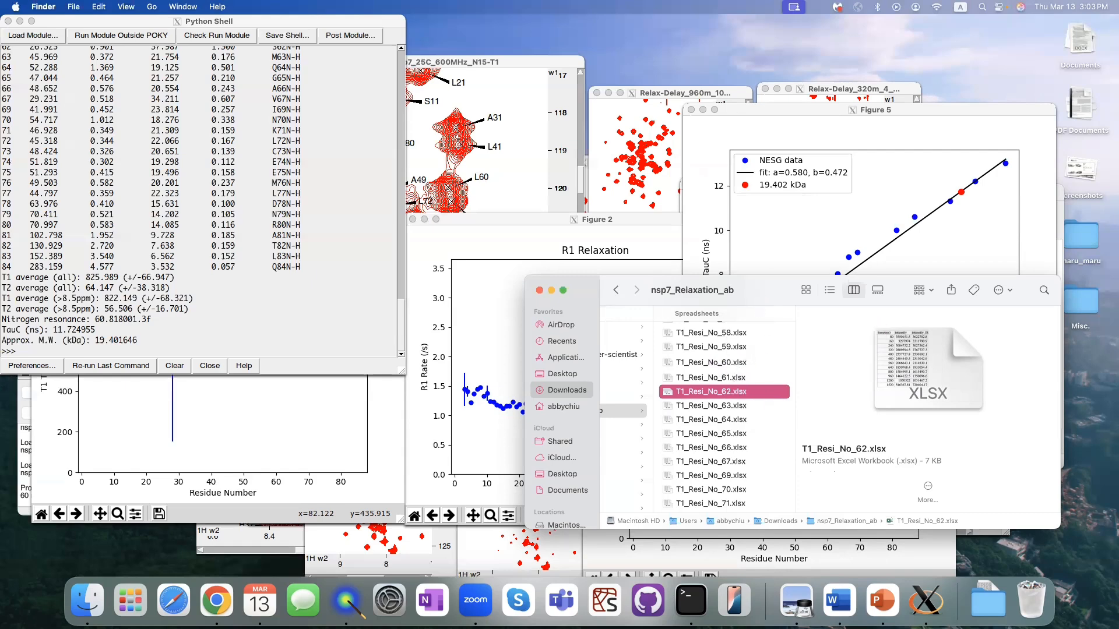
double_click(728, 388)
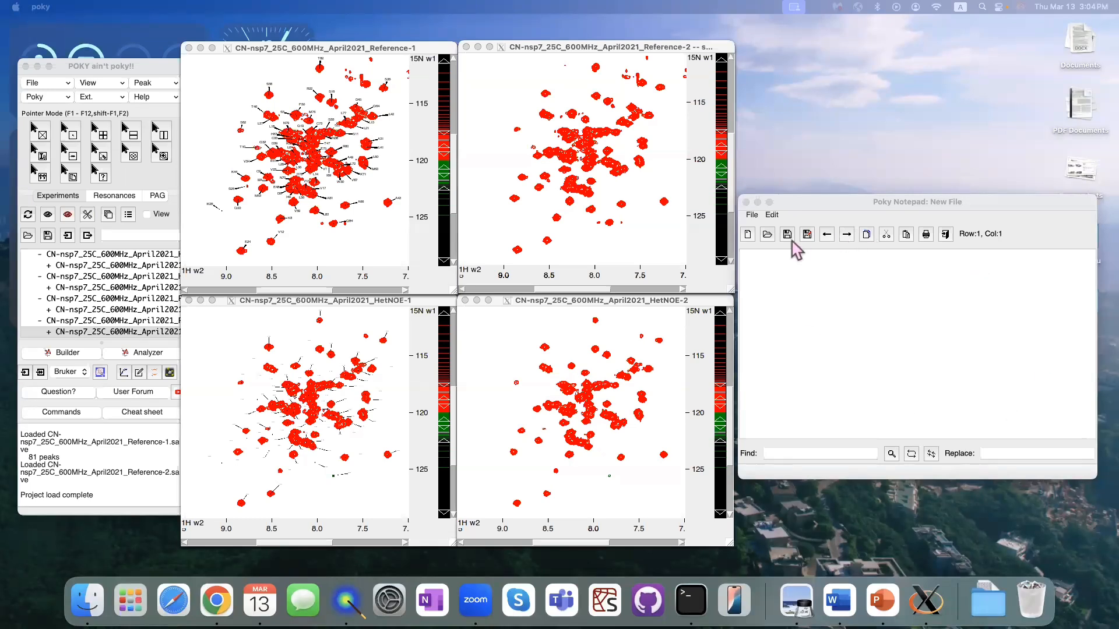
- In POKY with the nsp7 Reference and HetNOE spectra loaded, load the Heteronuclear NOE analysis script into Poky Notepad
left_click(104, 466)
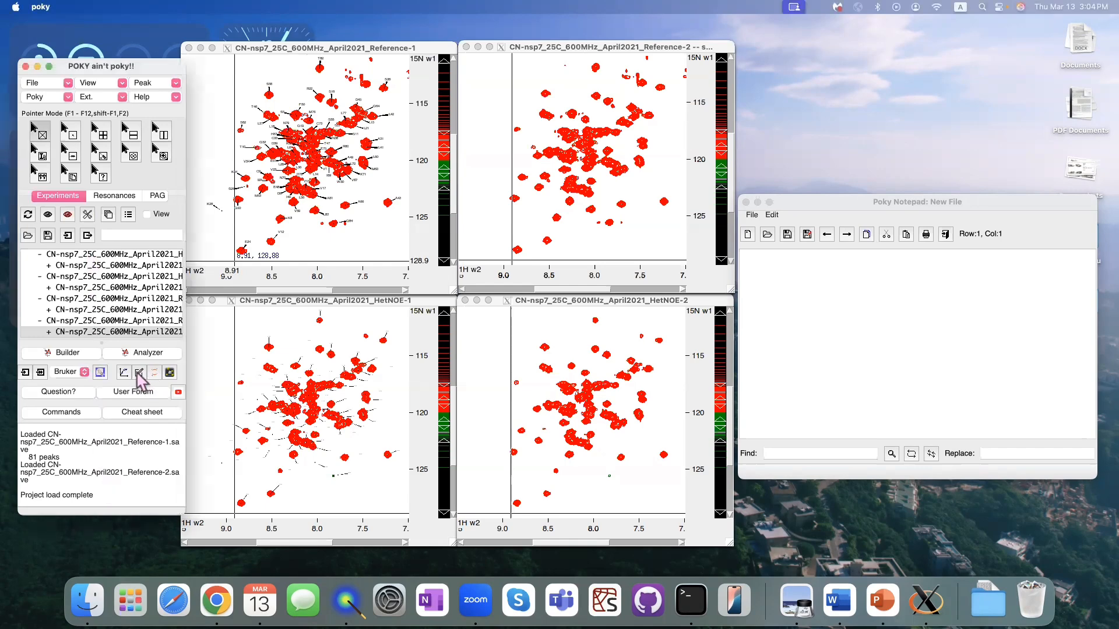
left_click(797, 206)
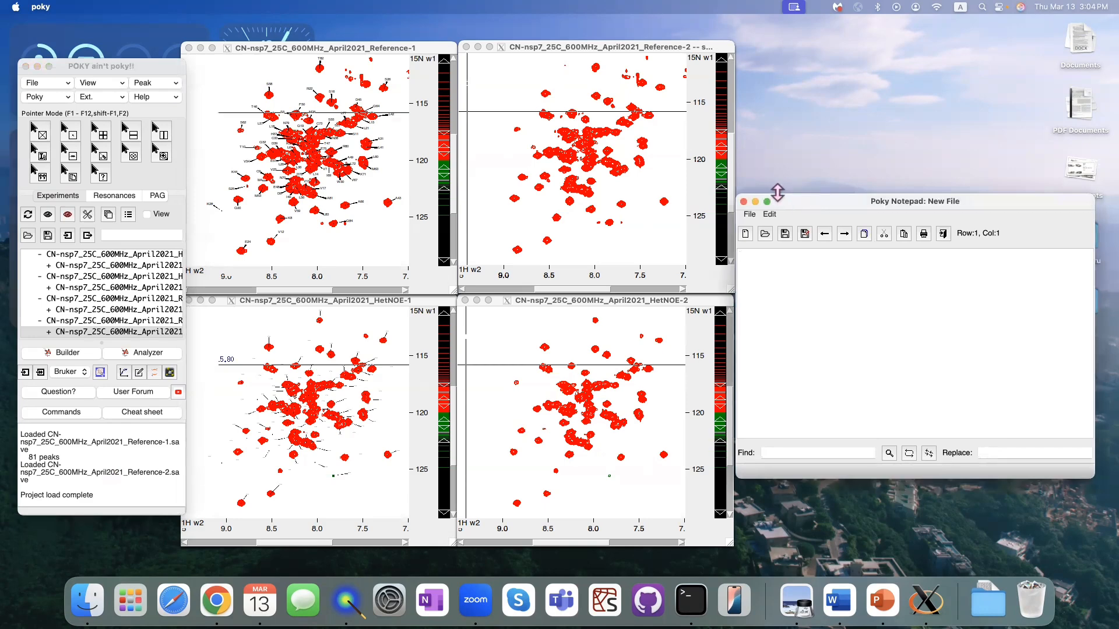
left_click(750, 216)
mouse_move(777, 310)
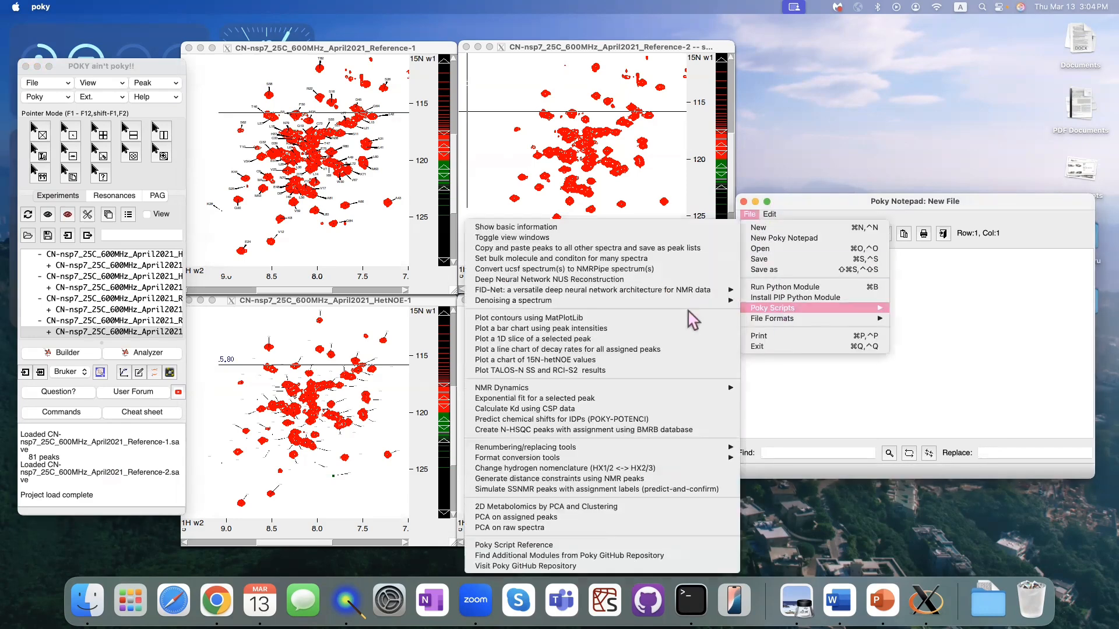
mouse_move(637, 397)
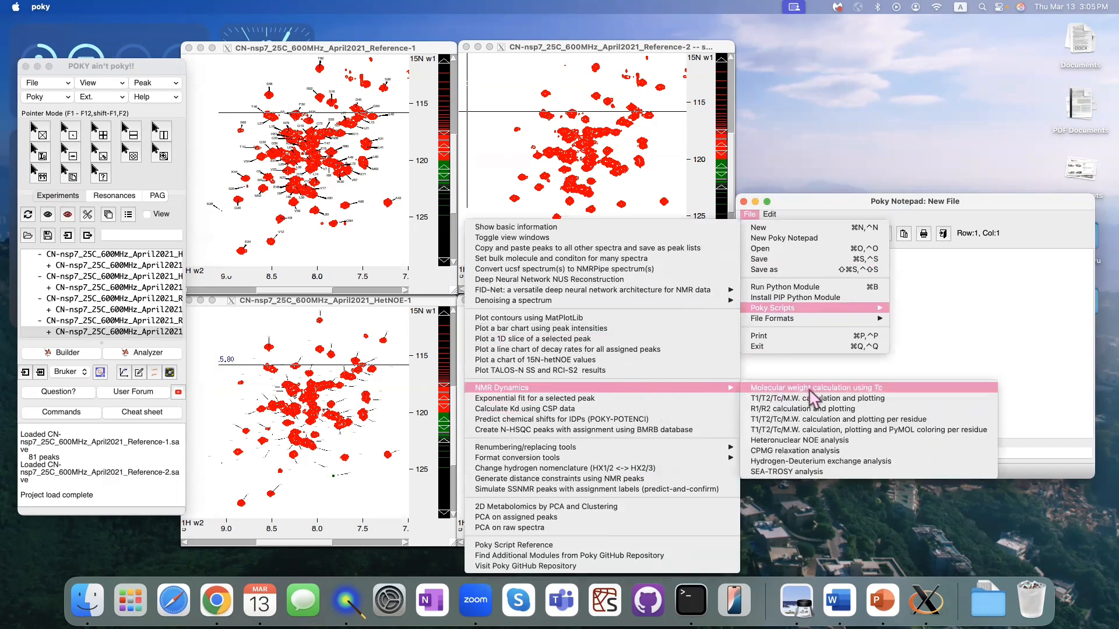
left_click(859, 442)
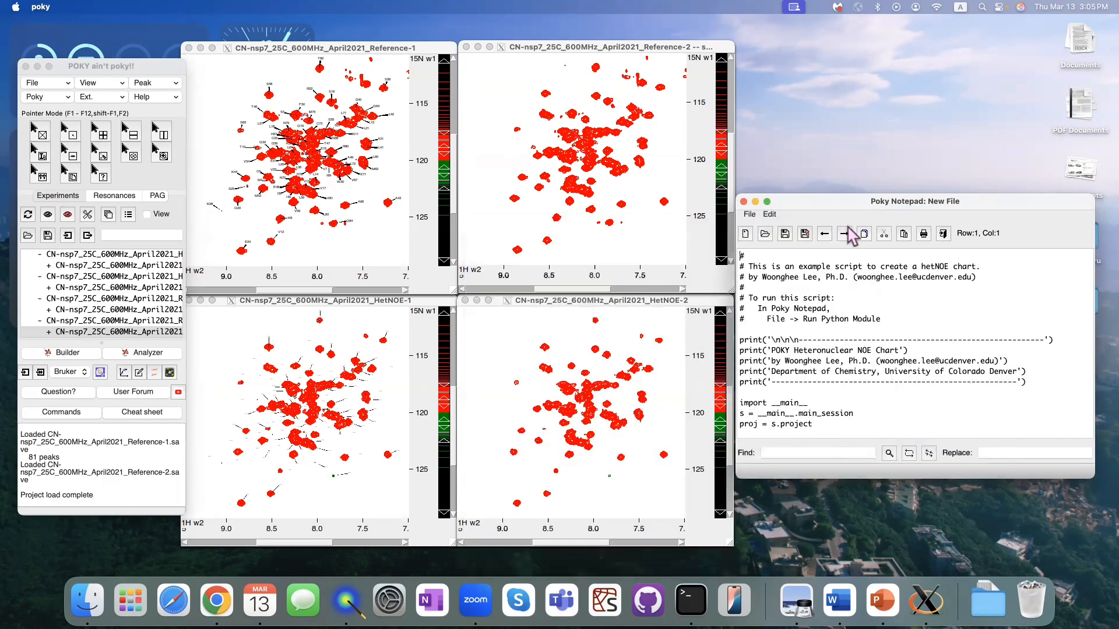
- Run the heteronuclear NOE script as a Python module from Poky Notepad
left_click_drag(854, 201, 854, 181)
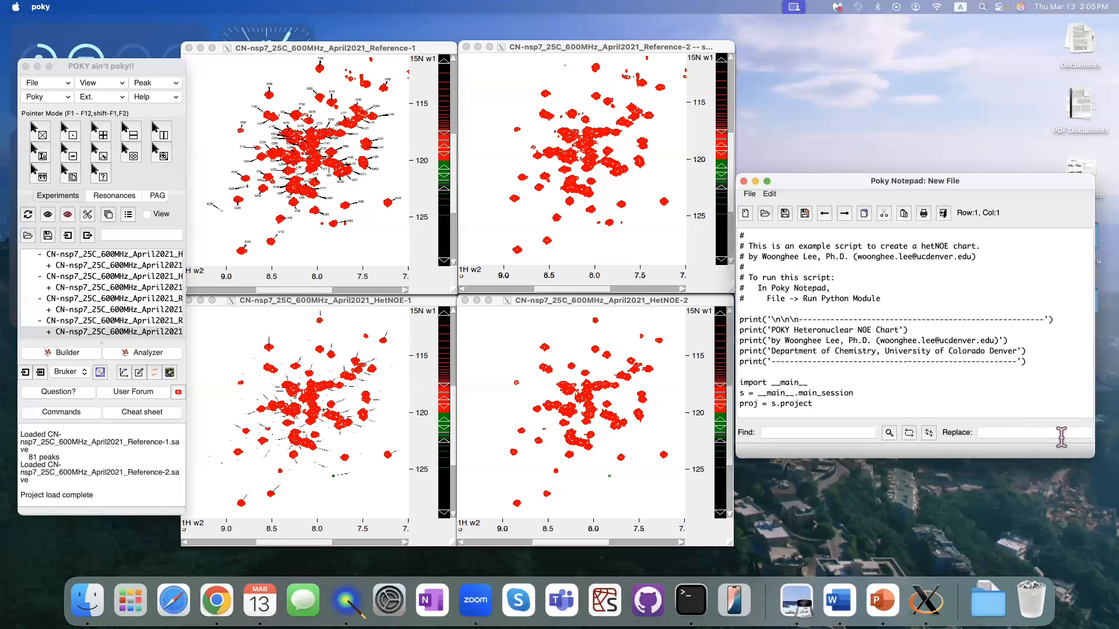
left_click(815, 318)
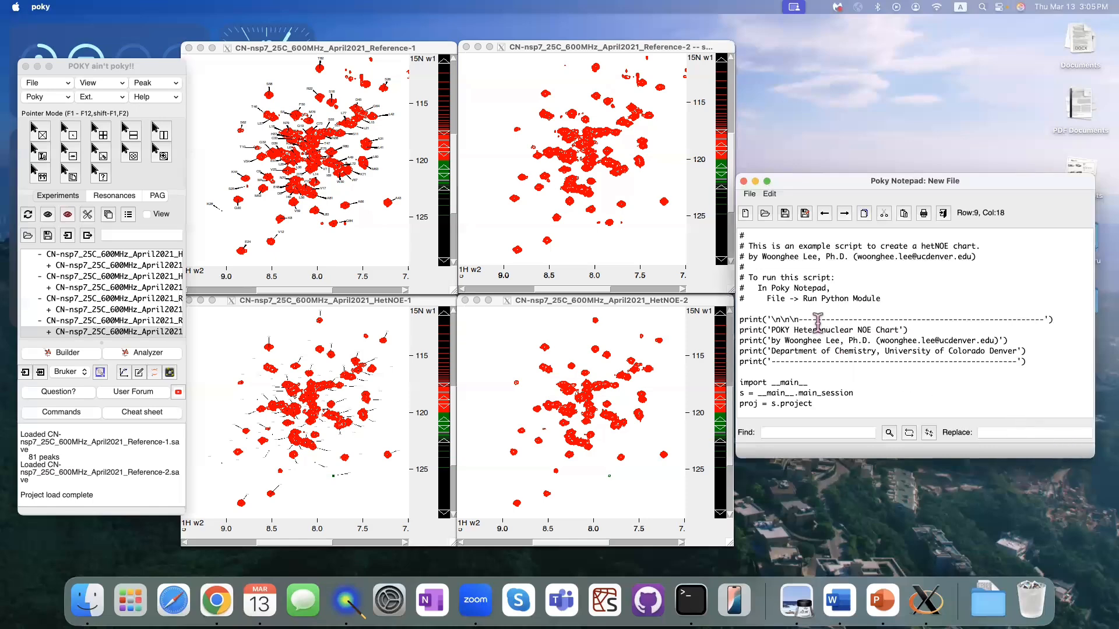
left_click(749, 195)
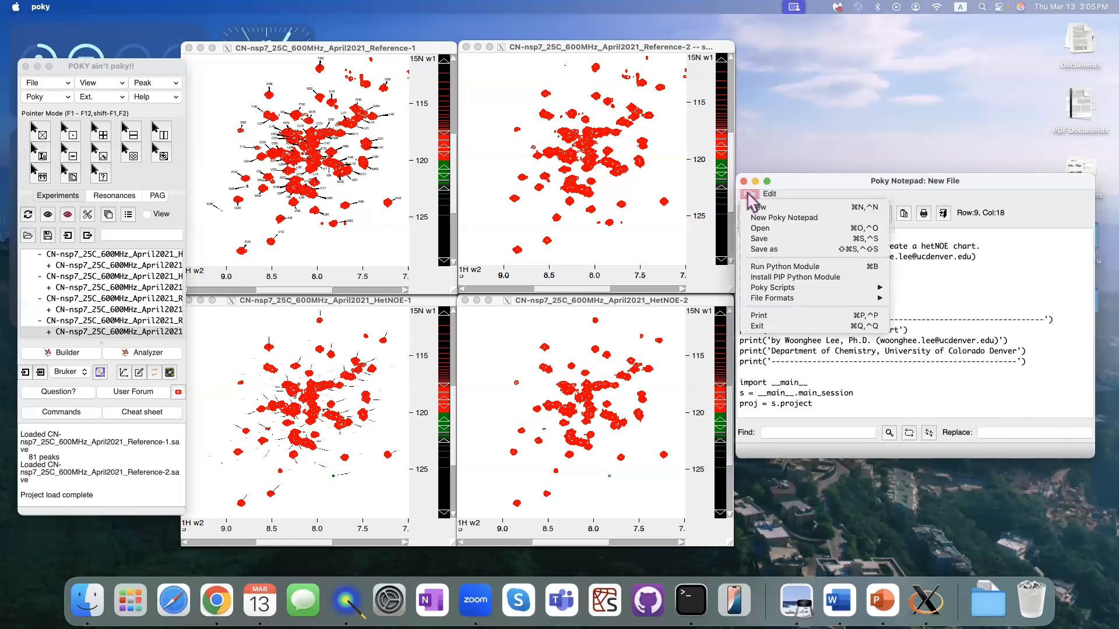
left_click(772, 268)
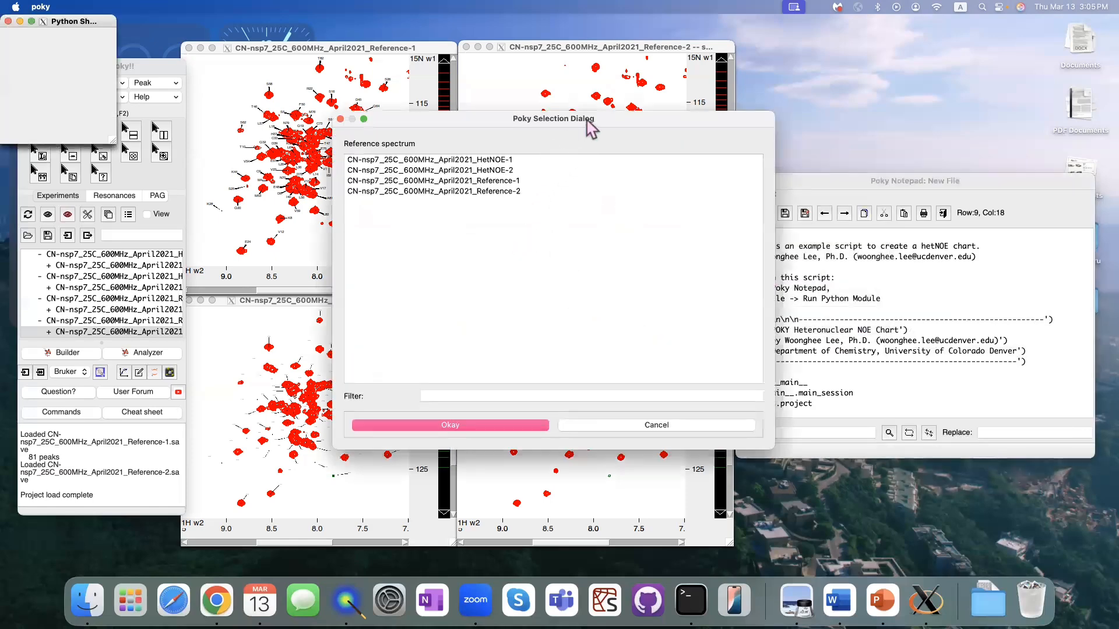
- Generate the hetNOE chart using CN-nsp7_25C_600MHz_April2021_Reference-1 as the reference spectrum and CN-nsp7_25C_600MHz_April2021_HetNOE-1 as the NOE spectrum
left_click_drag(589, 125, 743, 212)
left_click(621, 269)
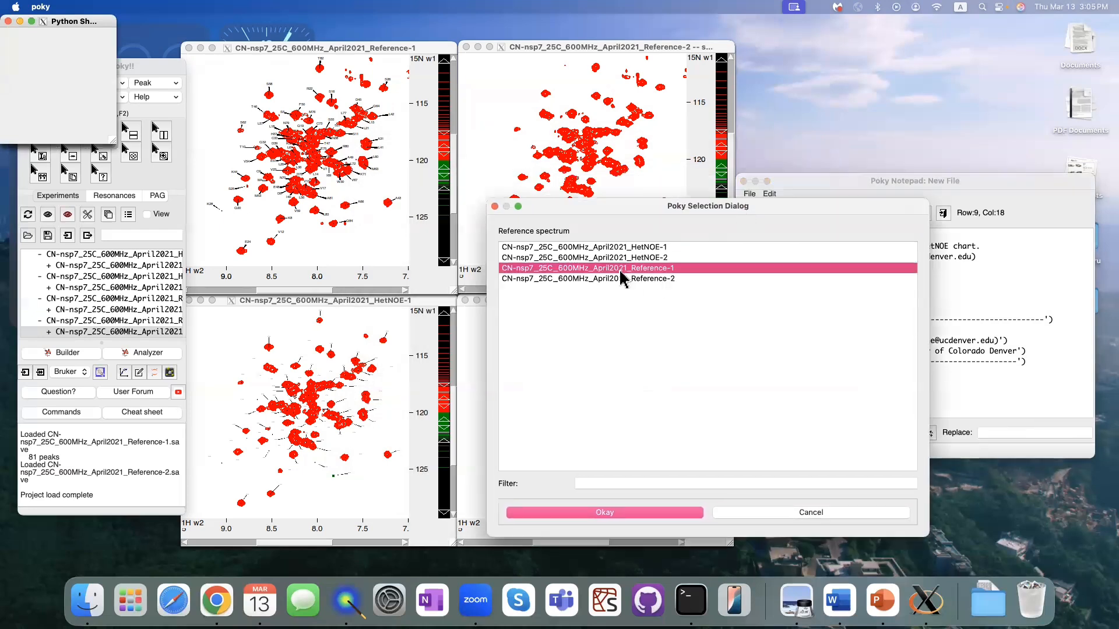
left_click(571, 514)
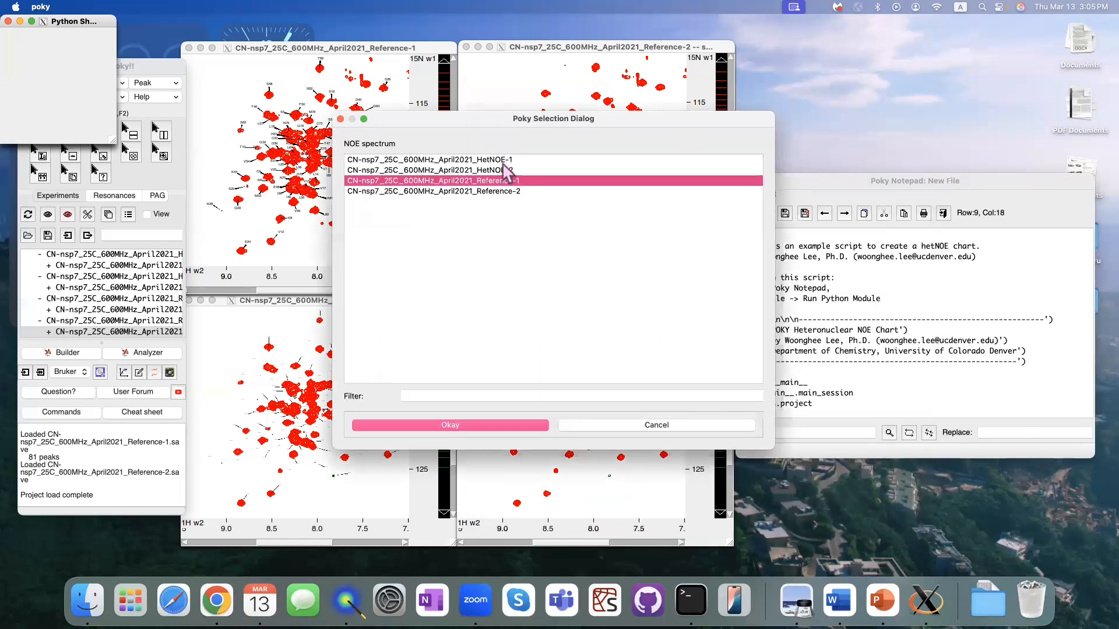
left_click(506, 161)
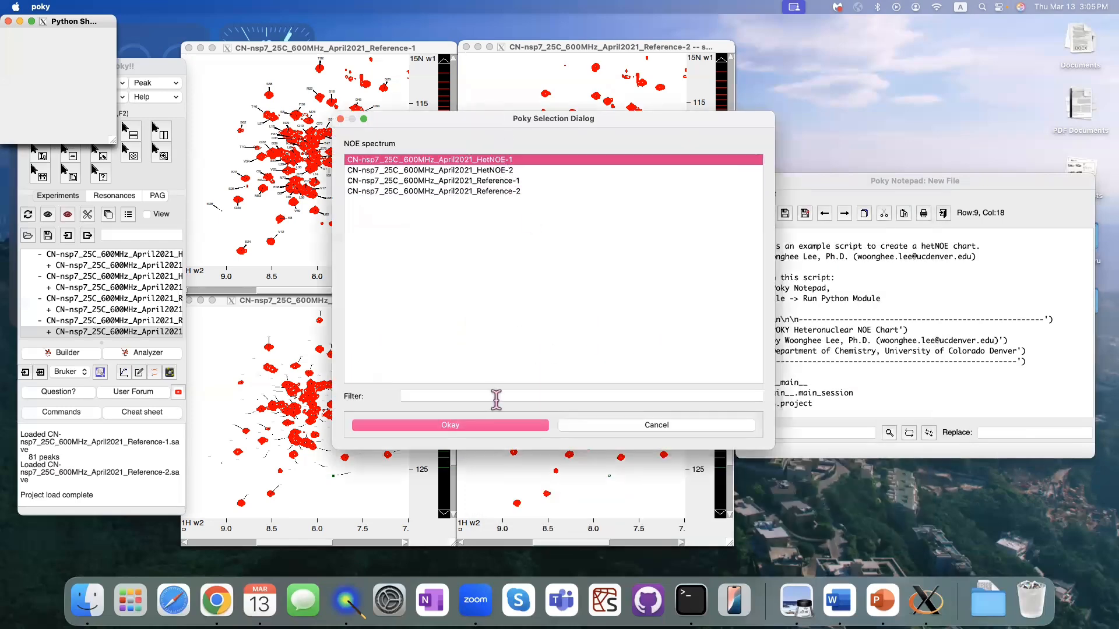
left_click(461, 430)
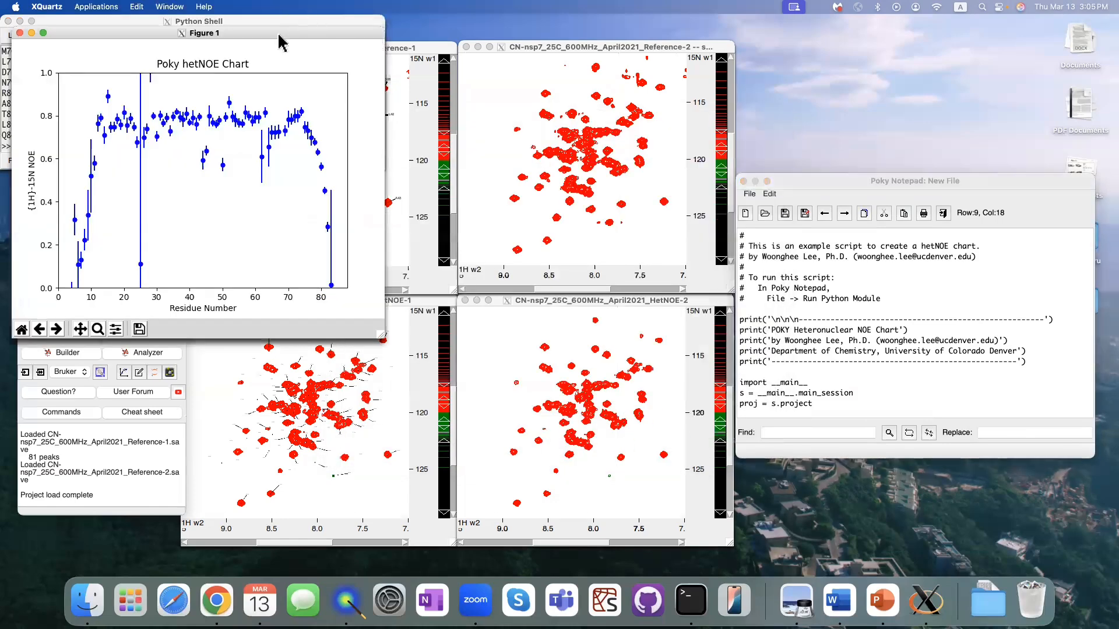
- Arrange the hetNOE chart and an enlarged Python Shell beside the spectra, and review the per-residue intensity ratios and errors from the table's start
left_click_drag(278, 36, 829, 68)
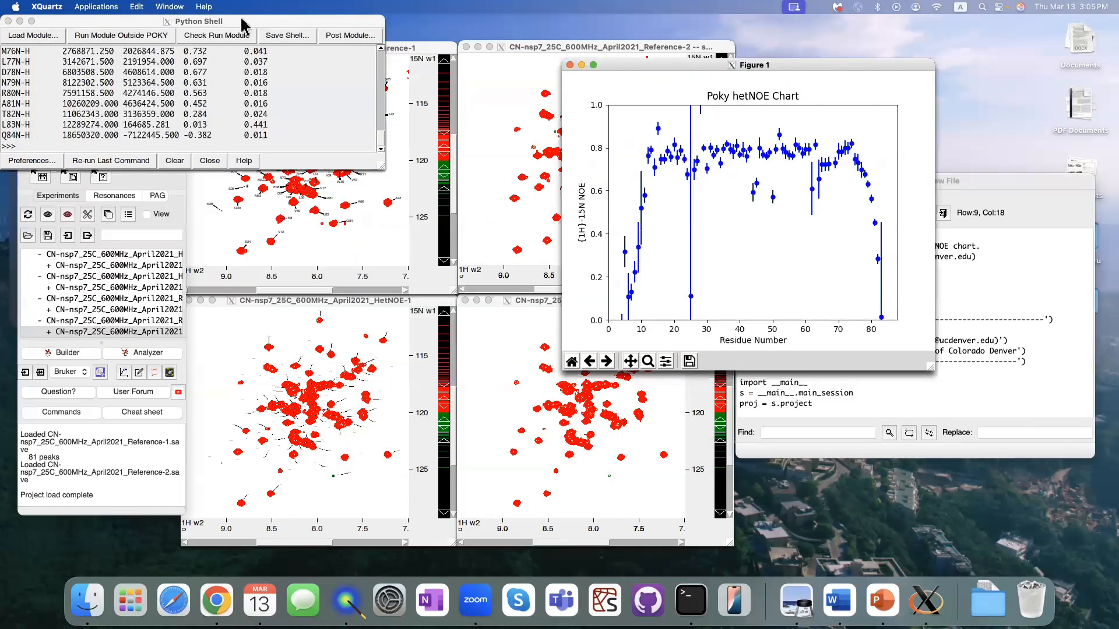
left_click_drag(242, 27, 708, 400)
left_click_drag(606, 71, 511, 84)
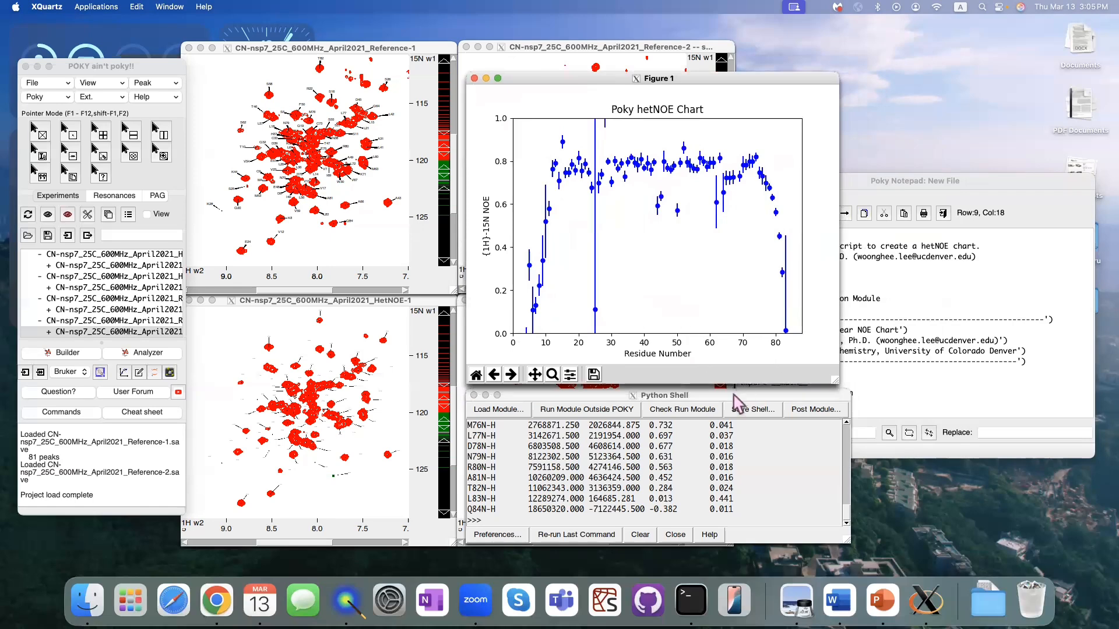
left_click_drag(734, 394, 732, 255)
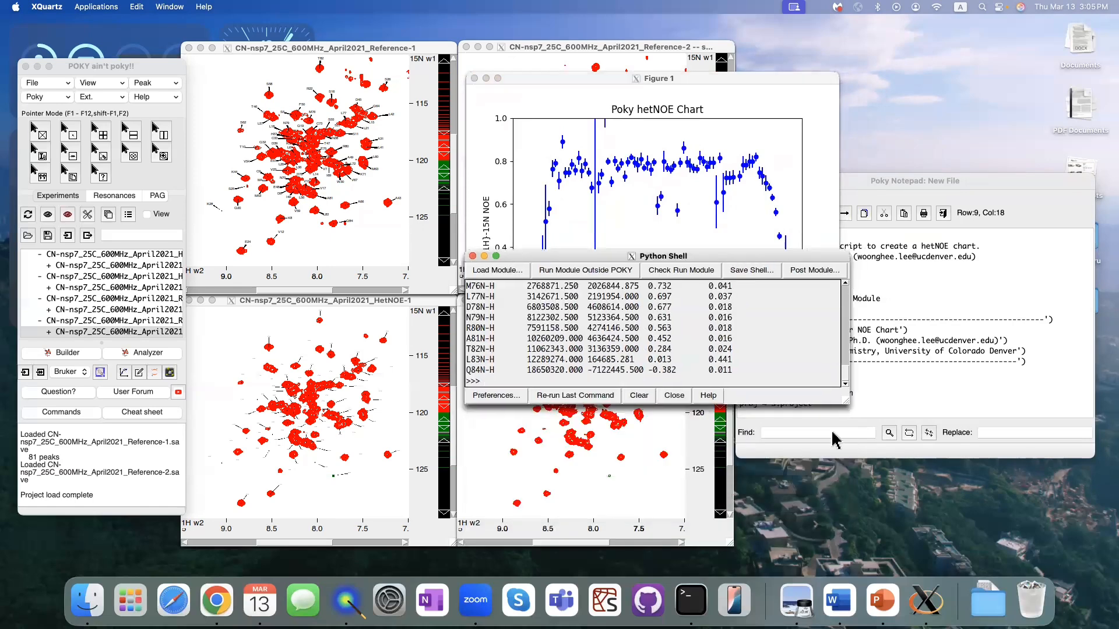
left_click_drag(846, 403, 857, 546)
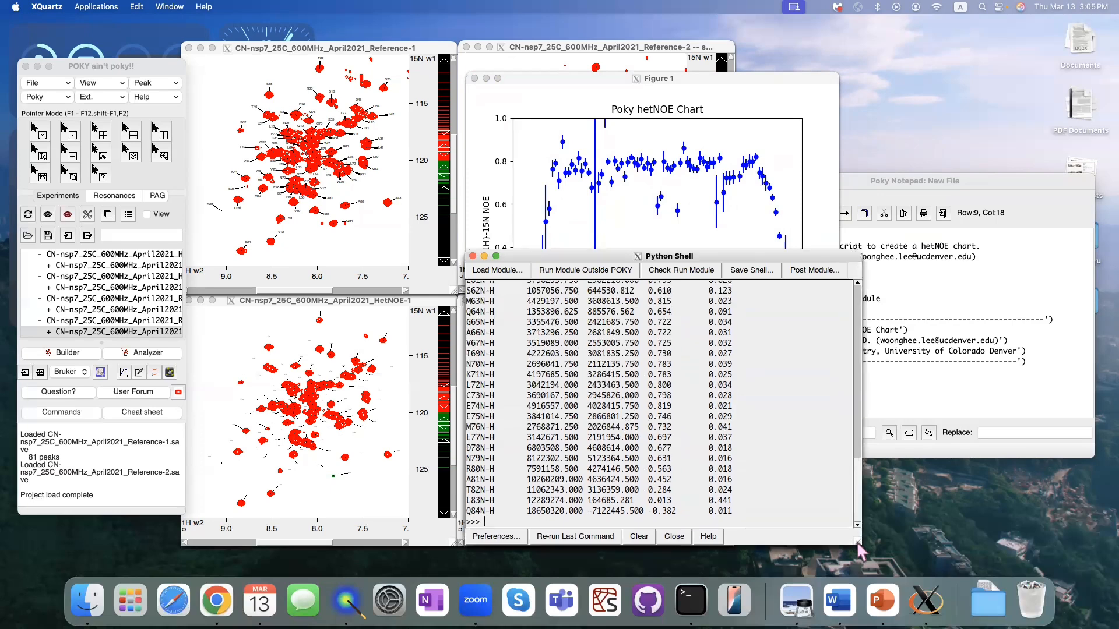
left_click_drag(856, 498, 833, 341)
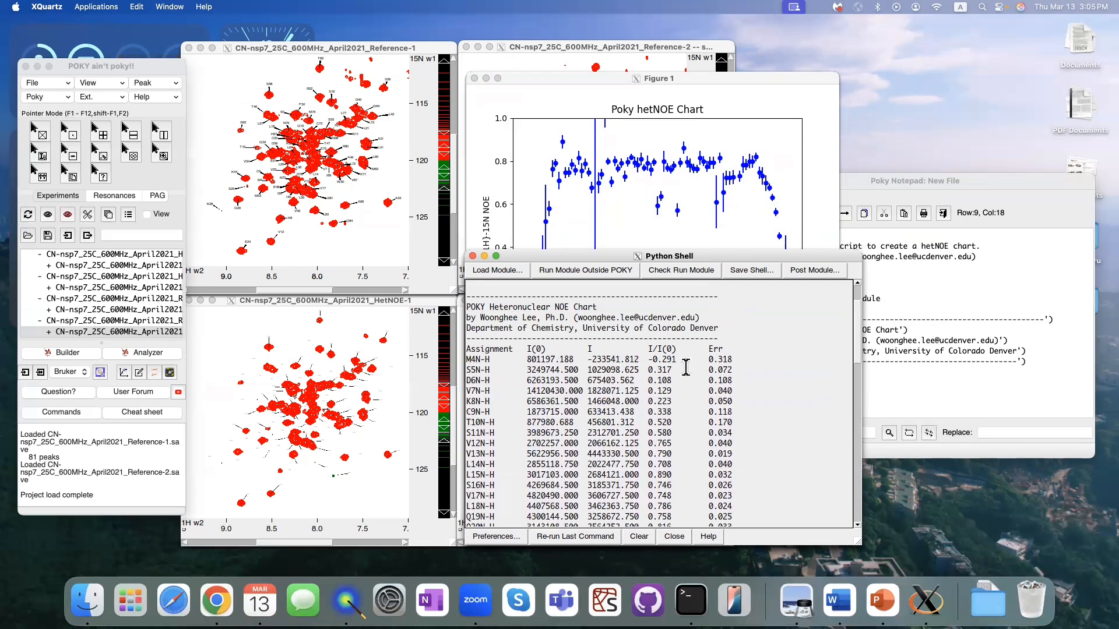
left_click_drag(732, 256, 766, 272)
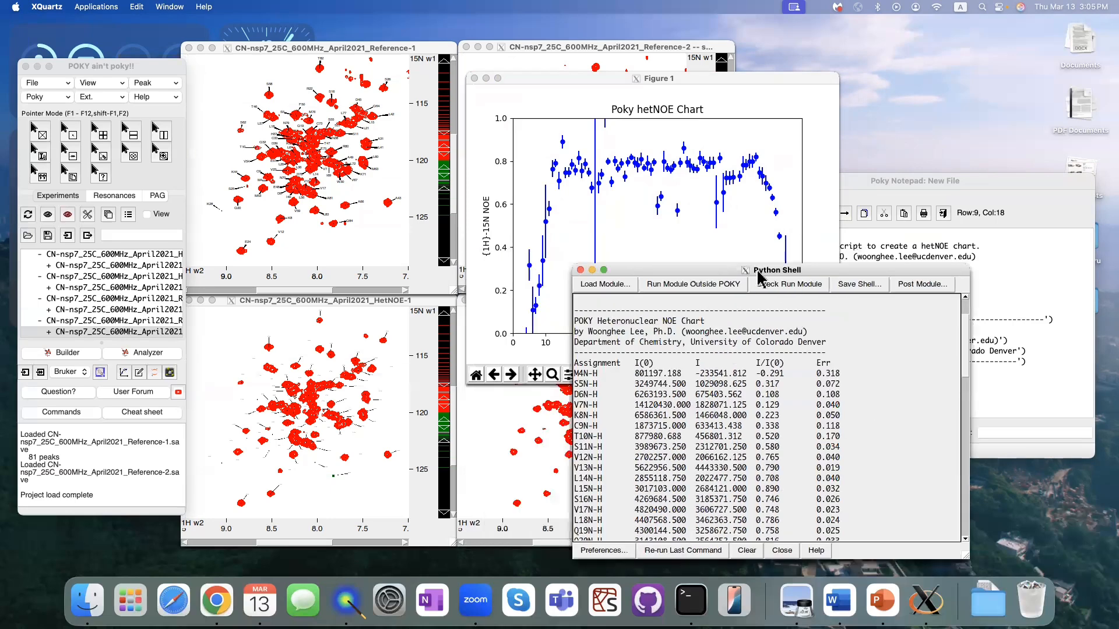